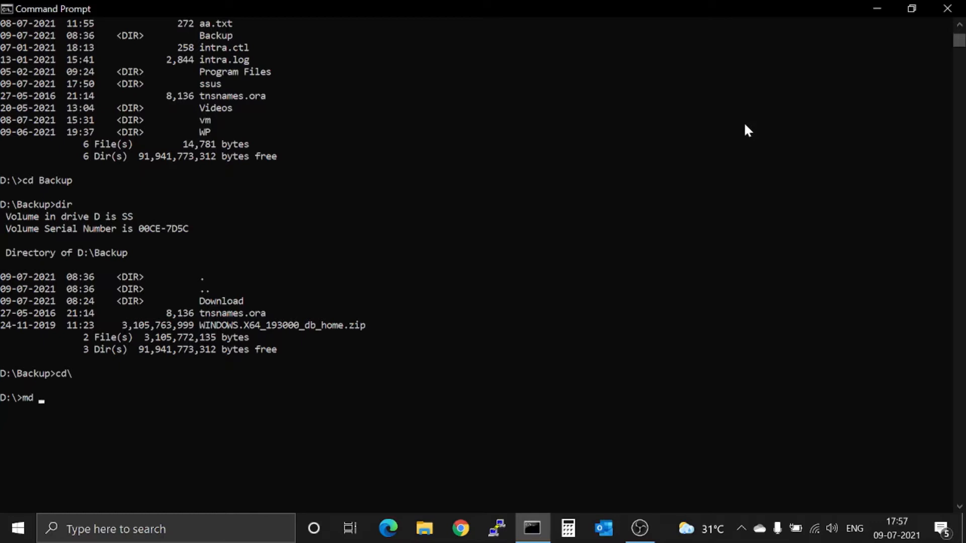
# Create the folder path D:\app\19.0\product\dbhome_1 with md.
pyautogui.write('pp\\')
pyautogui.write('19.0\\product')
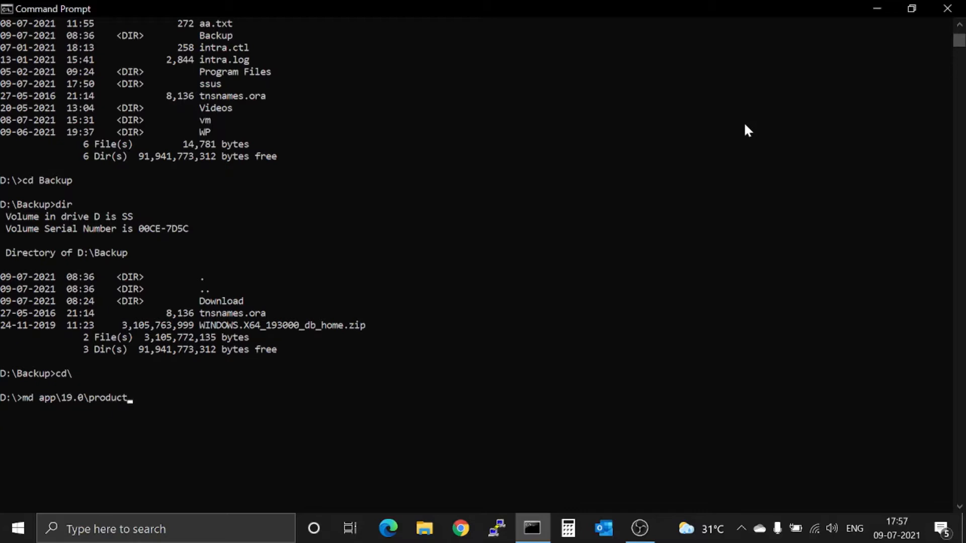
pyautogui.write('\\dbhome_1')
pyautogui.press('Return')
# Recall that md command and delete its leading m to reuse the path.
pyautogui.press('Up')
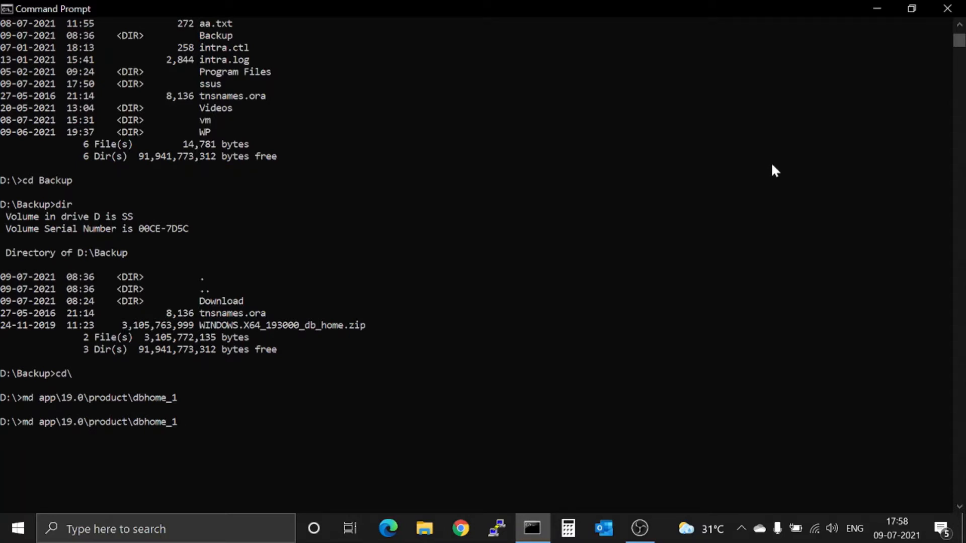
pyautogui.press('Left')
pyautogui.press('Left')
pyautogui.press('Left')
pyautogui.press('Left')
pyautogui.press('Left')
pyautogui.press('Left')
pyautogui.press('Left')
pyautogui.press('Left')
pyautogui.press('Left')
pyautogui.press('Left')
pyautogui.press('Left')
pyautogui.press('Left')
pyautogui.press('Left')
pyautogui.press('Left')
pyautogui.press('Left')
pyautogui.press('Left')
pyautogui.press('Left')
pyautogui.press('Left')
pyautogui.press('Left')
pyautogui.press('Left')
pyautogui.press('Delete')
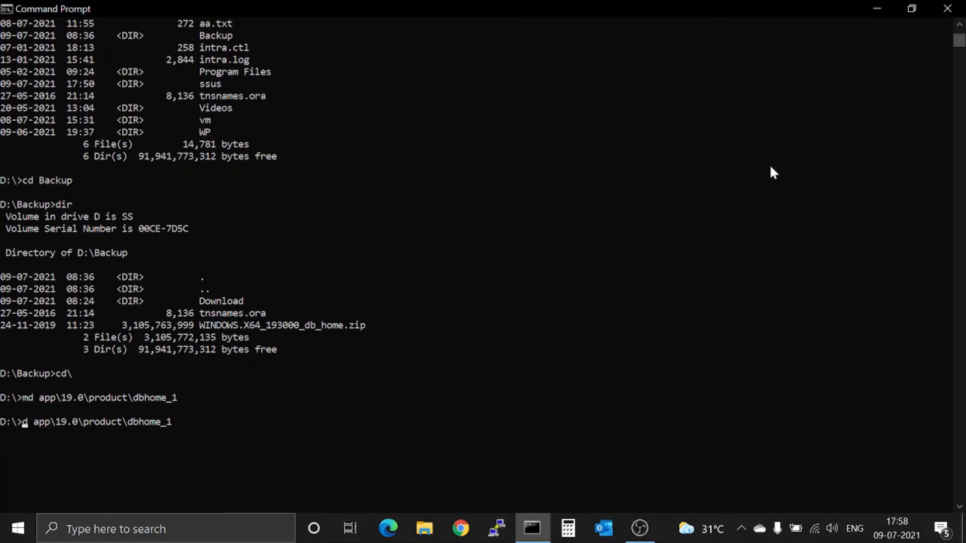
# Change into dbhome_1 and unzip \Backup\WINDOWS.X64_193000_db_home.zip there.
pyautogui.write('c')
pyautogui.press('Return')
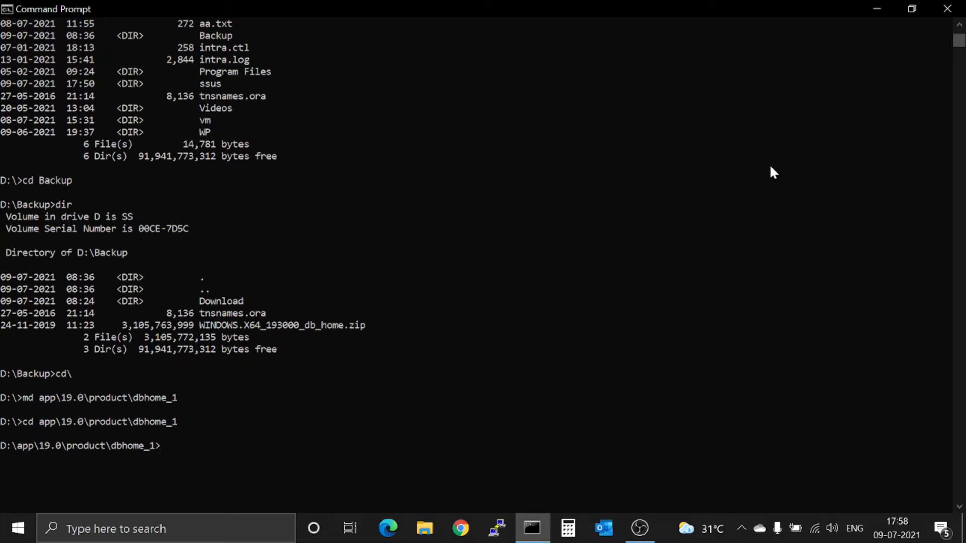
pyautogui.write('un')
pyautogui.write('zi')
pyautogui.write('p')
pyautogui.write(' \x08')
pyautogui.write('a')
pyautogui.press('Tab')
pyautogui.write('\\w')
pyautogui.press('Tab')
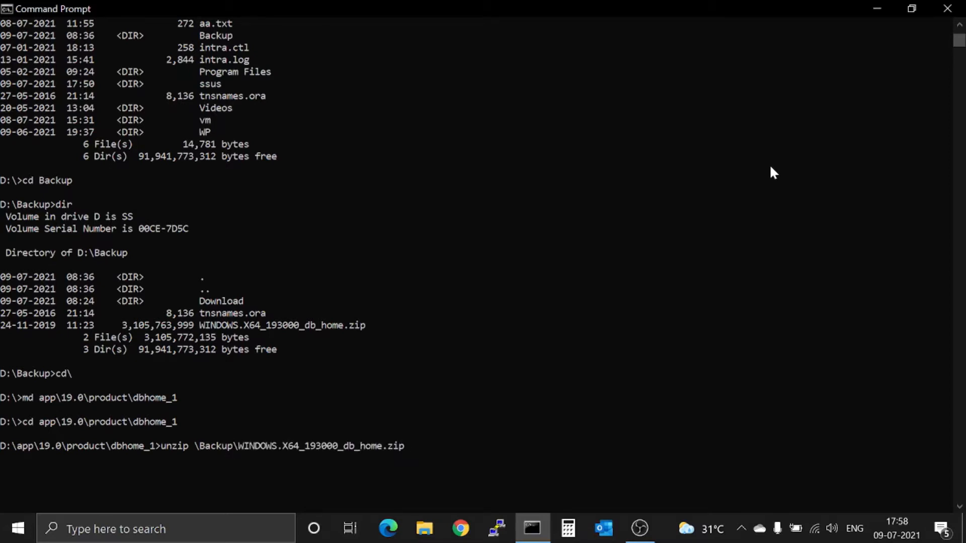
pyautogui.press('Return')
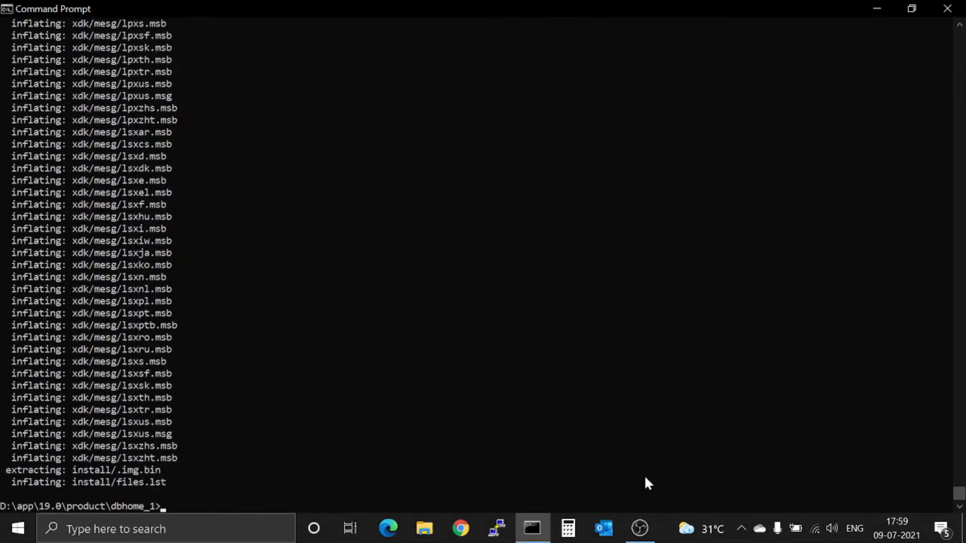
# List the extracted files with dir and launch setup.exe.
pyautogui.write('dir')
pyautogui.press('Return')
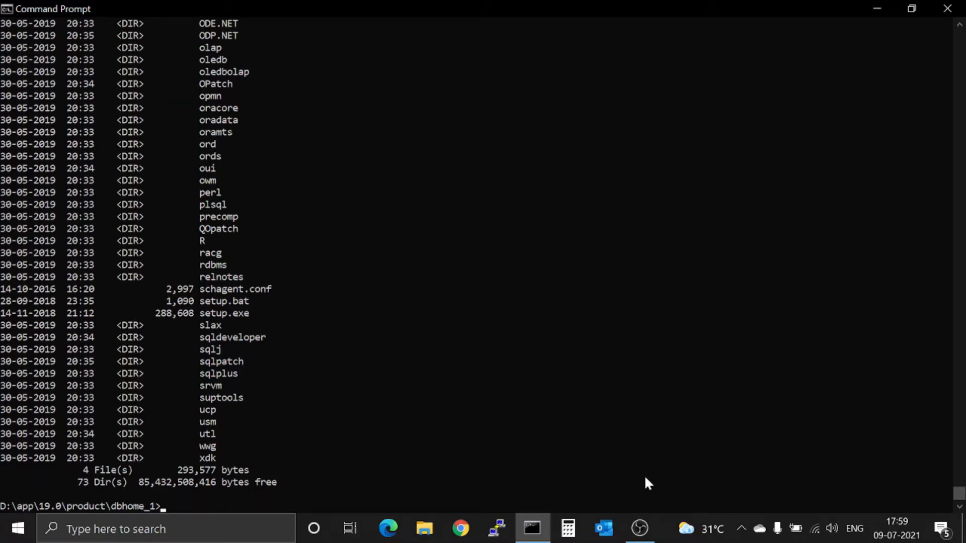
pyautogui.write('set')
pyautogui.press('Tab')
pyautogui.press('Tab')
pyautogui.press('Return')
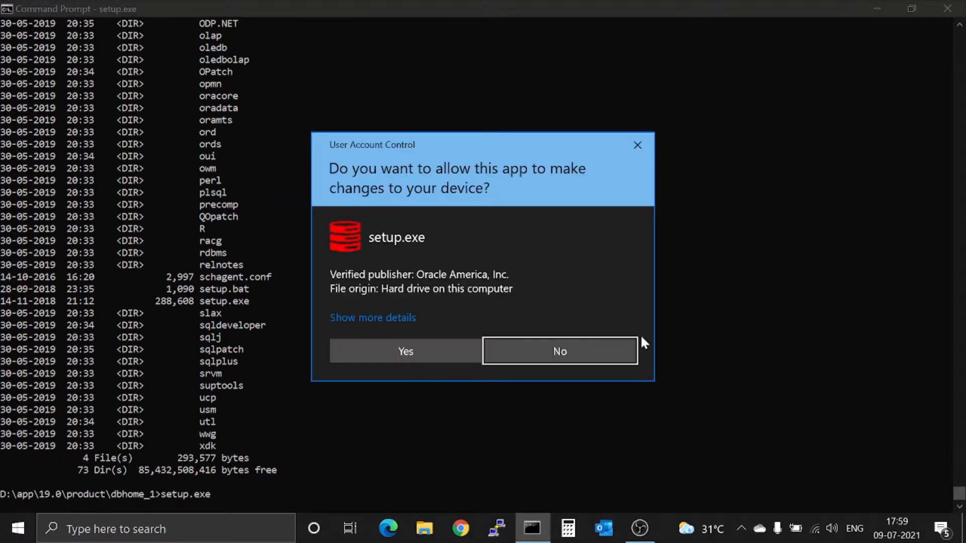
# Allow setup.exe to make changes in the User Account Control prompt.
pyautogui.click(431, 348)
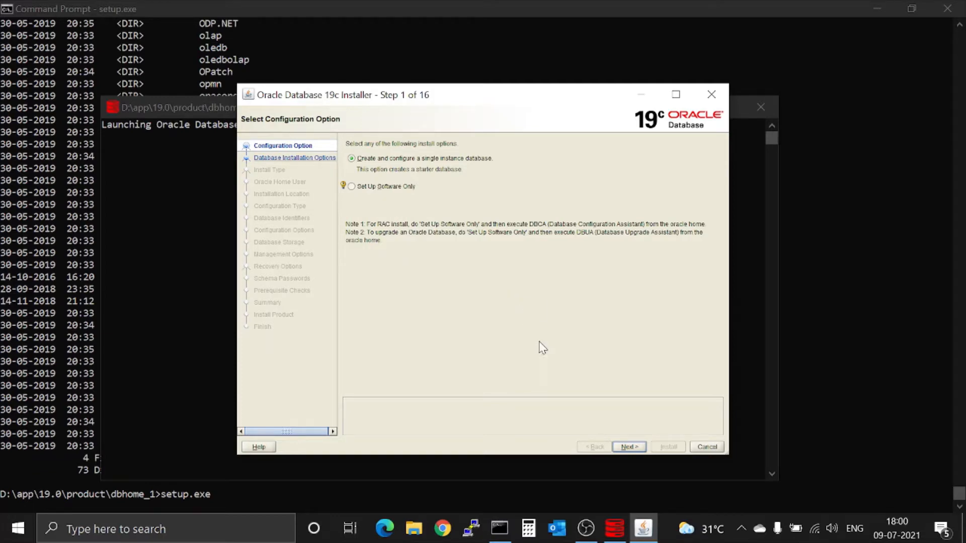
# Maximize the installer window and choose a Server class system.
pyautogui.click(630, 447)
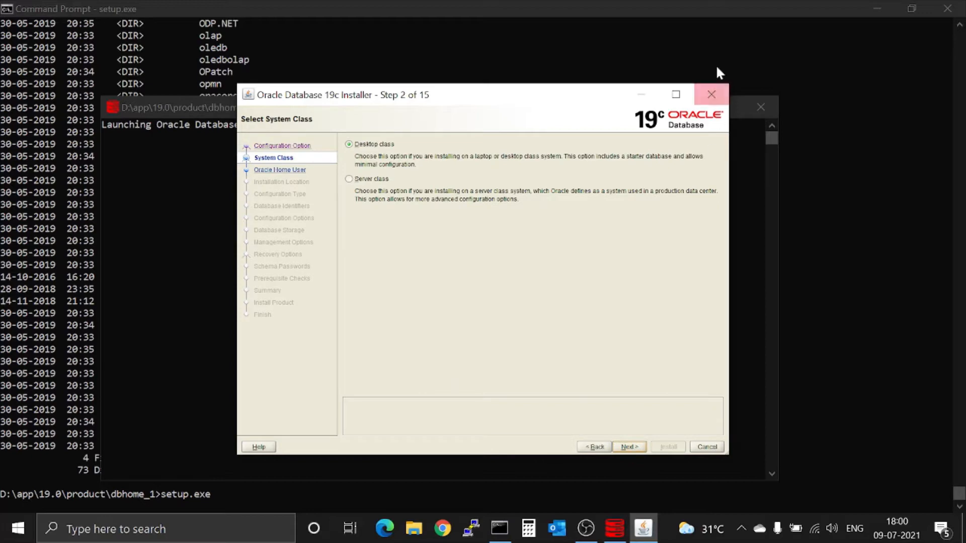
pyautogui.click(675, 96)
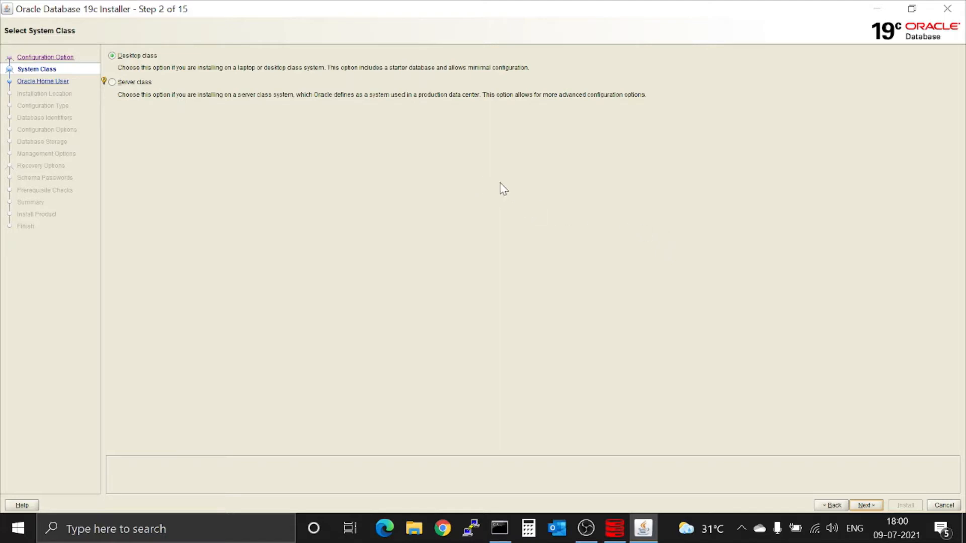
pyautogui.click(111, 82)
# Accept Advanced install, Enterprise Edition and a Virtual Account as Oracle home user.
pyautogui.click(865, 505)
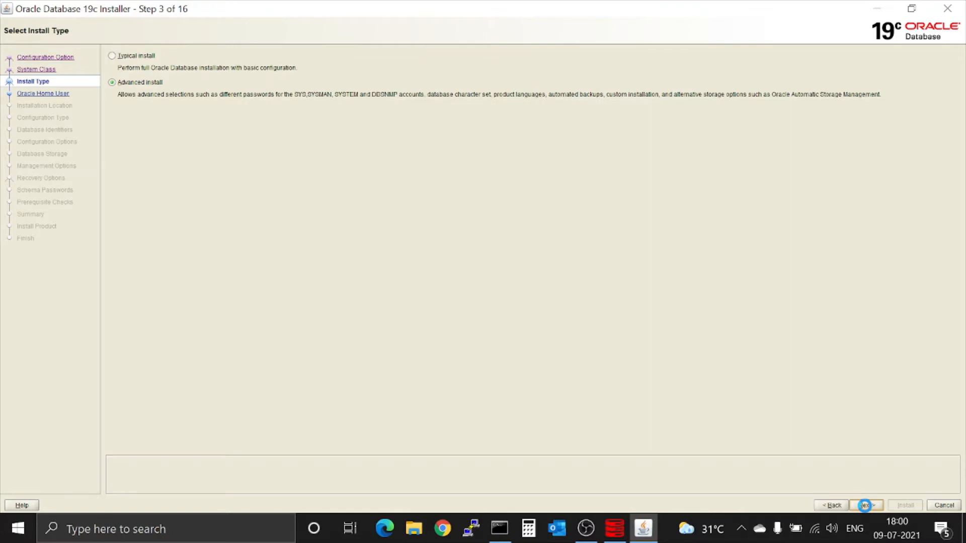
pyautogui.click(865, 506)
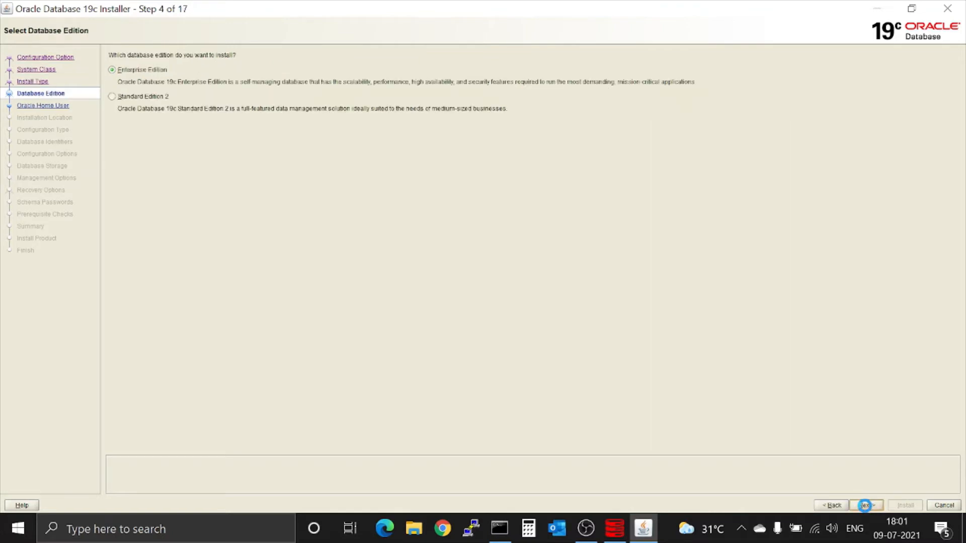
pyautogui.click(866, 506)
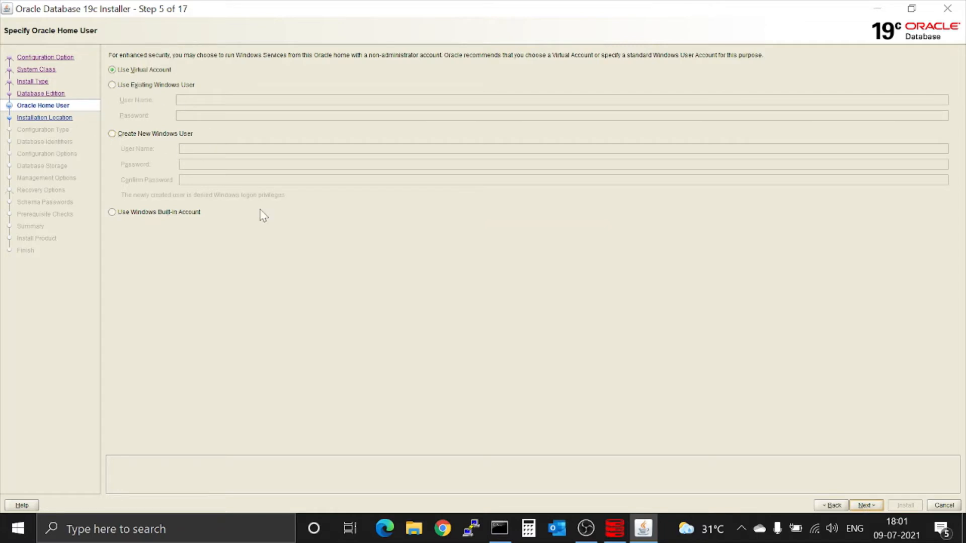
pyautogui.click(862, 507)
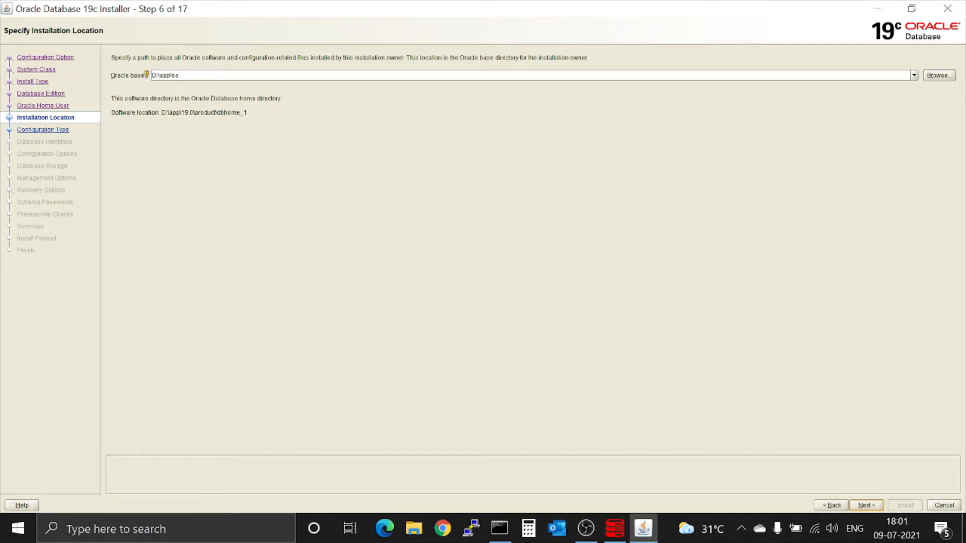
# Review the Oracle base and dbhome_1 software location paths and accept them.
pyautogui.moveTo(152, 75); pyautogui.dragTo(180, 75)
pyautogui.click(253, 114)
pyautogui.moveTo(248, 114); pyautogui.dragTo(118, 125)
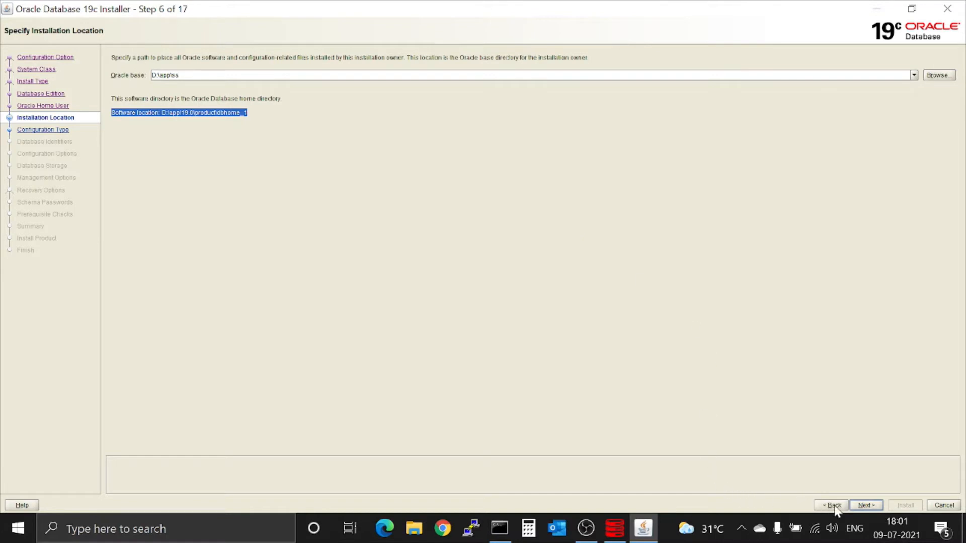
pyautogui.click(858, 507)
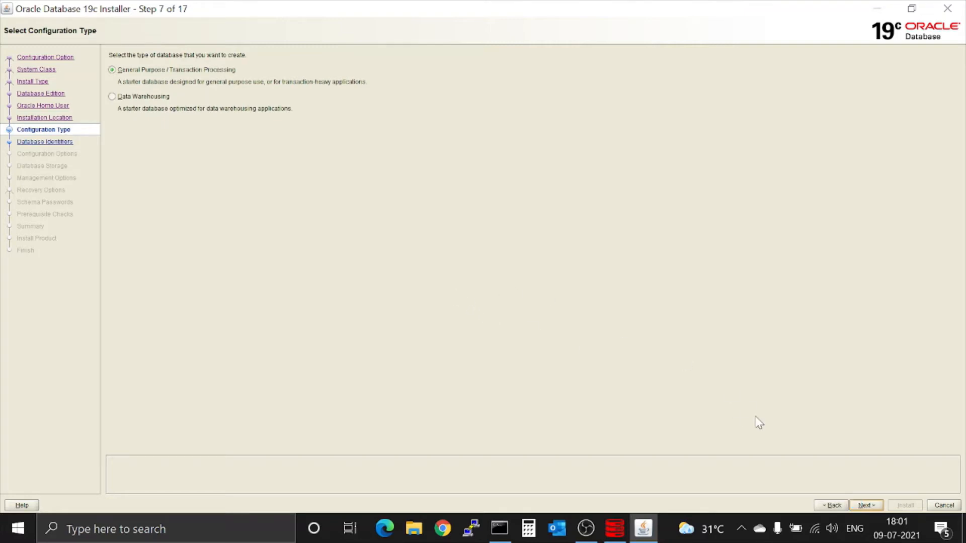
# Keep global name and SID orcl as a container database with pluggable database orclpdb.
pyautogui.click(865, 506)
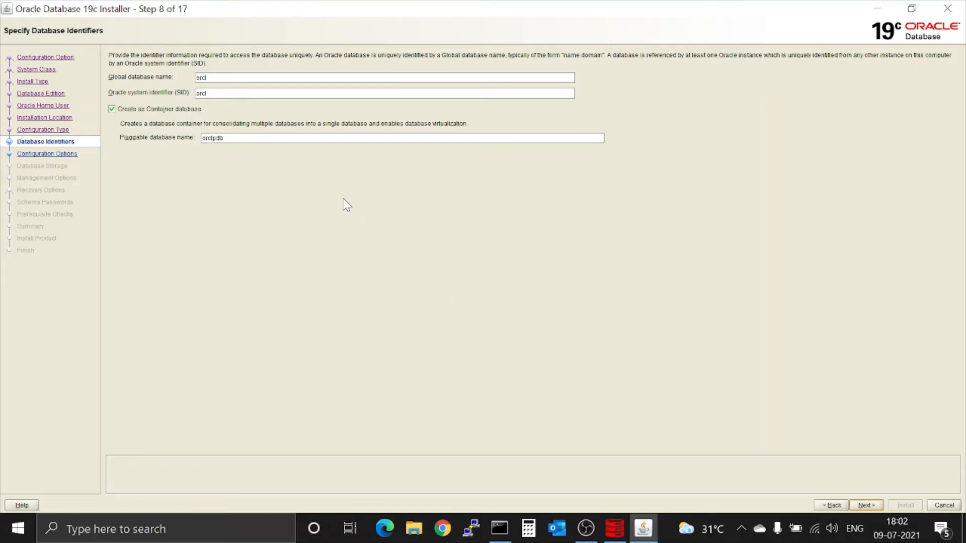
pyautogui.click(115, 115)
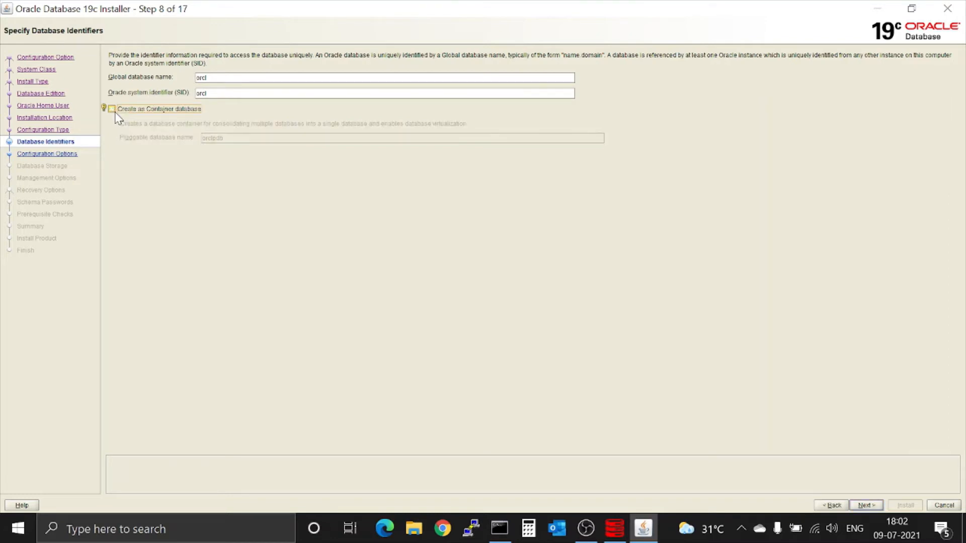
pyautogui.click(115, 115)
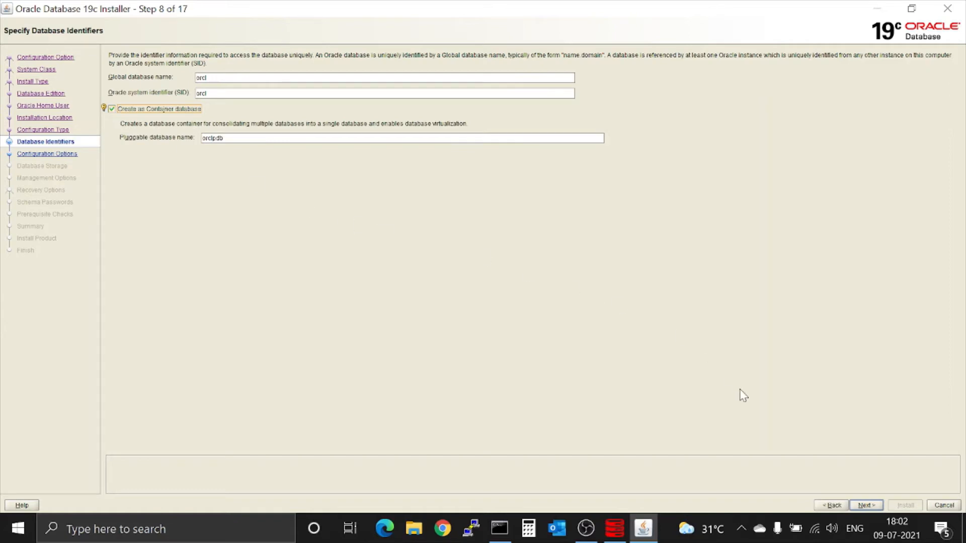
pyautogui.click(868, 505)
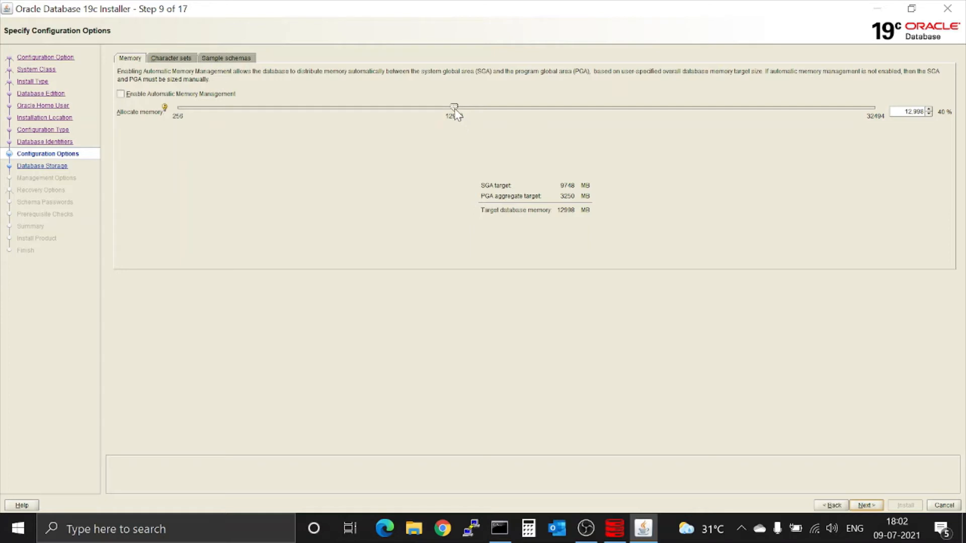
# Lower database memory to 8014 MB and enable installing the sample schemas.
pyautogui.moveTo(454, 111); pyautogui.dragTo(346, 118)
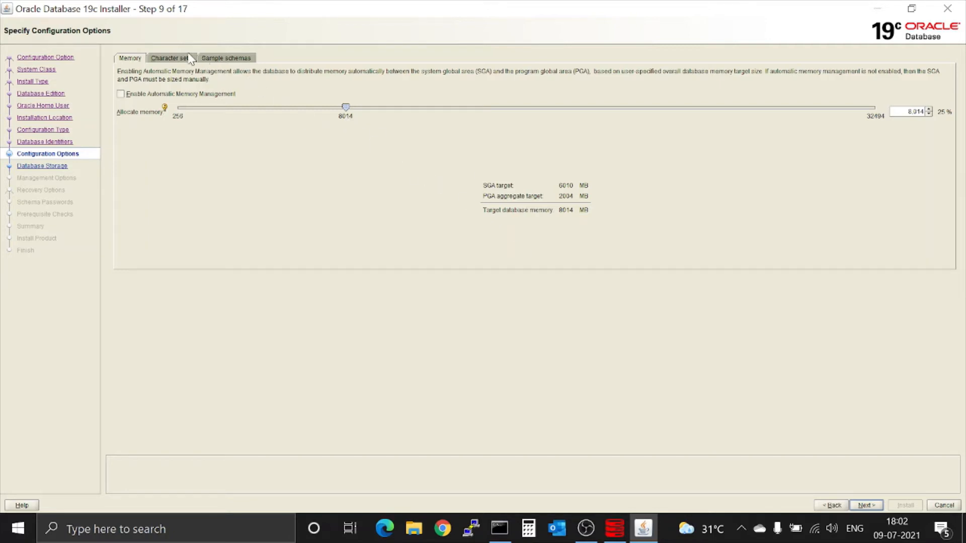
pyautogui.click(188, 58)
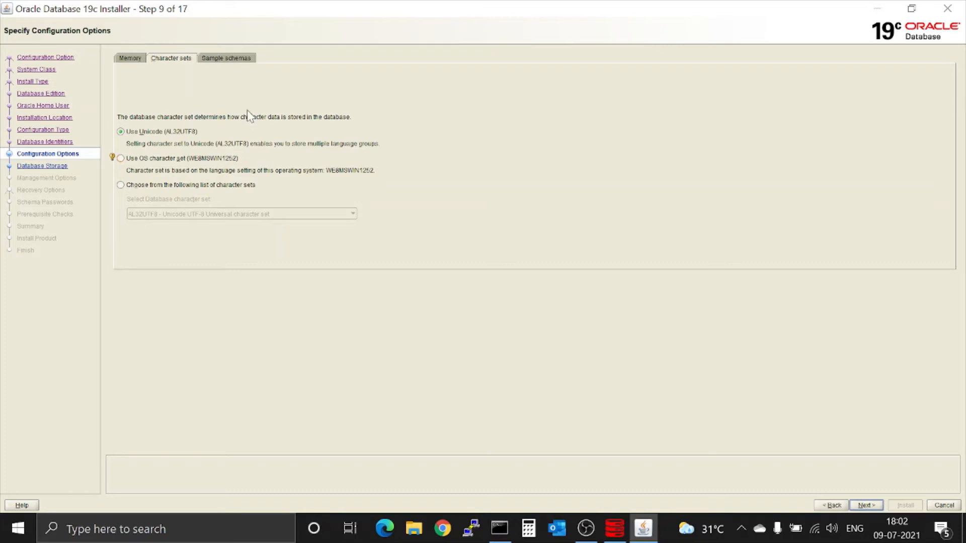
pyautogui.click(244, 60)
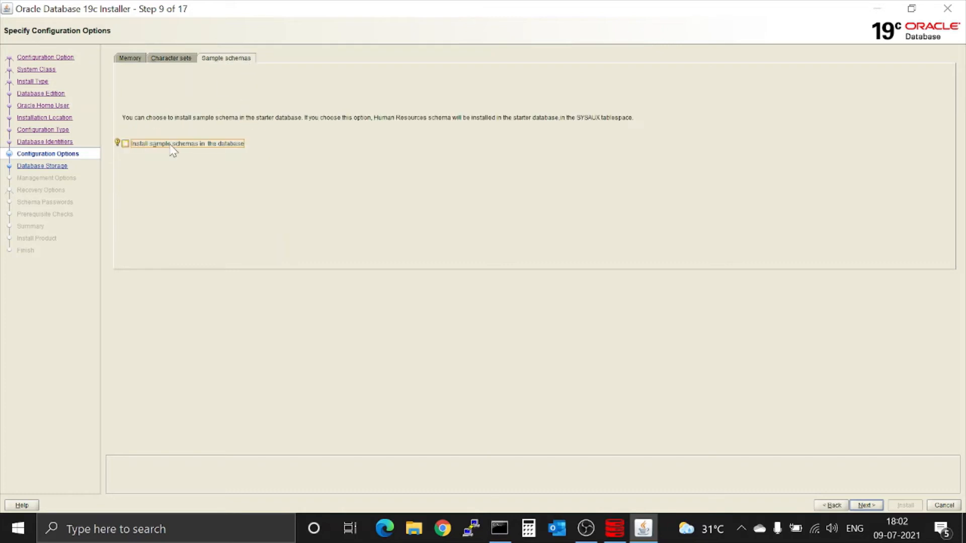
pyautogui.click(126, 143)
pyautogui.click(861, 504)
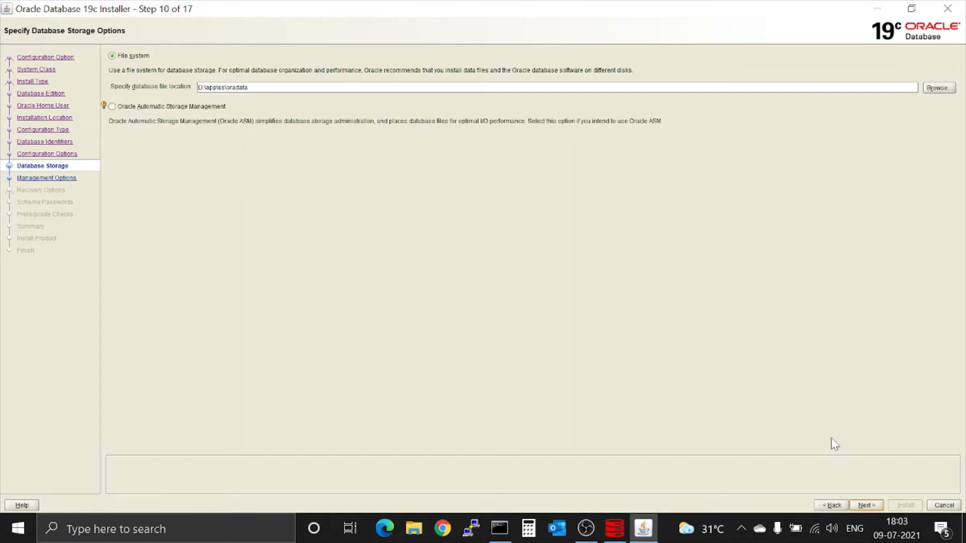
# Keep default storage and management options and enable file-system recovery.
pyautogui.click(865, 506)
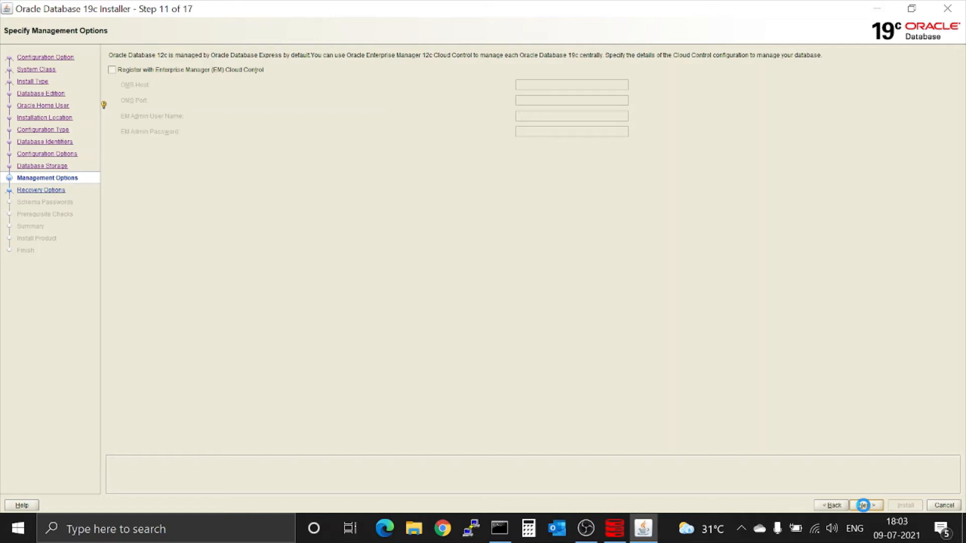
pyautogui.click(865, 506)
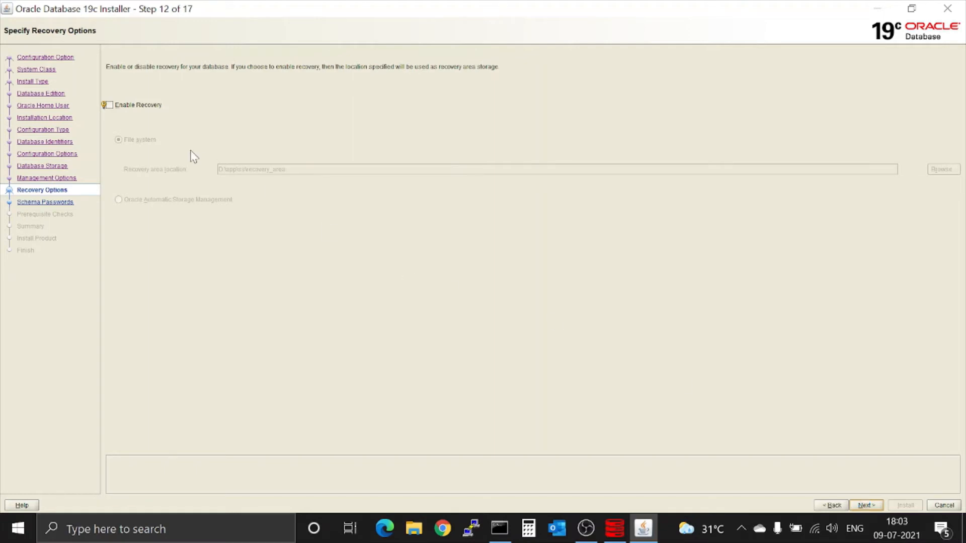
pyautogui.click(110, 106)
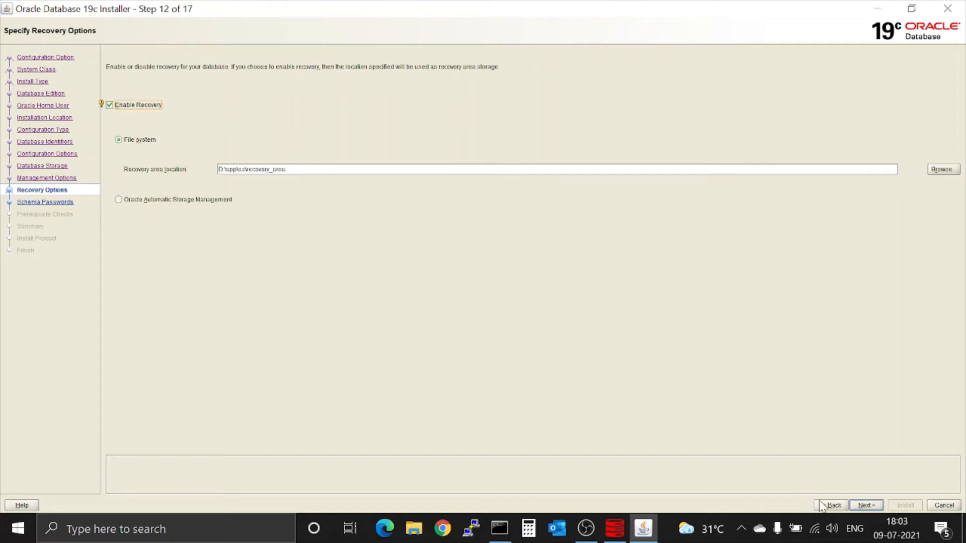
pyautogui.click(867, 506)
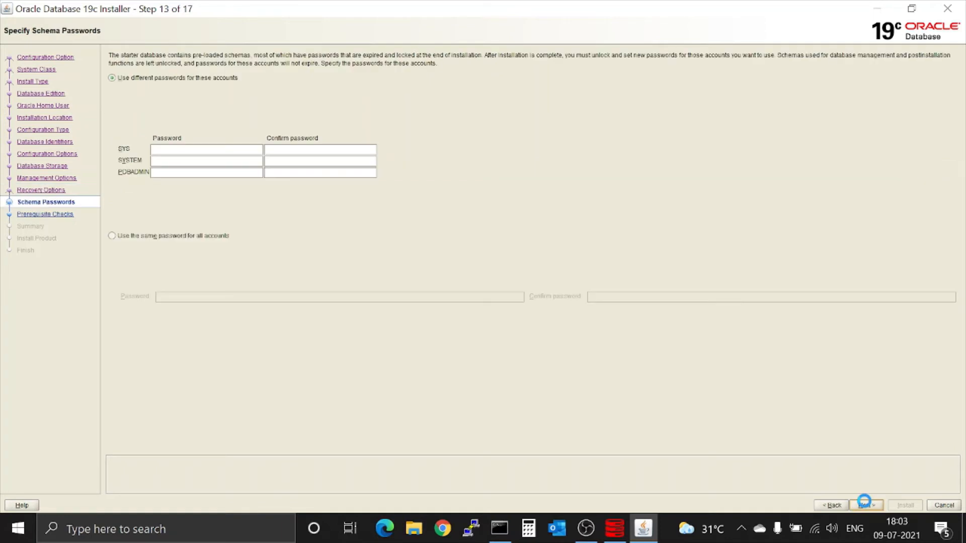
# Set one shared password for all admin accounts and accept the INS-30011 non-standard password warning.
pyautogui.click(111, 236)
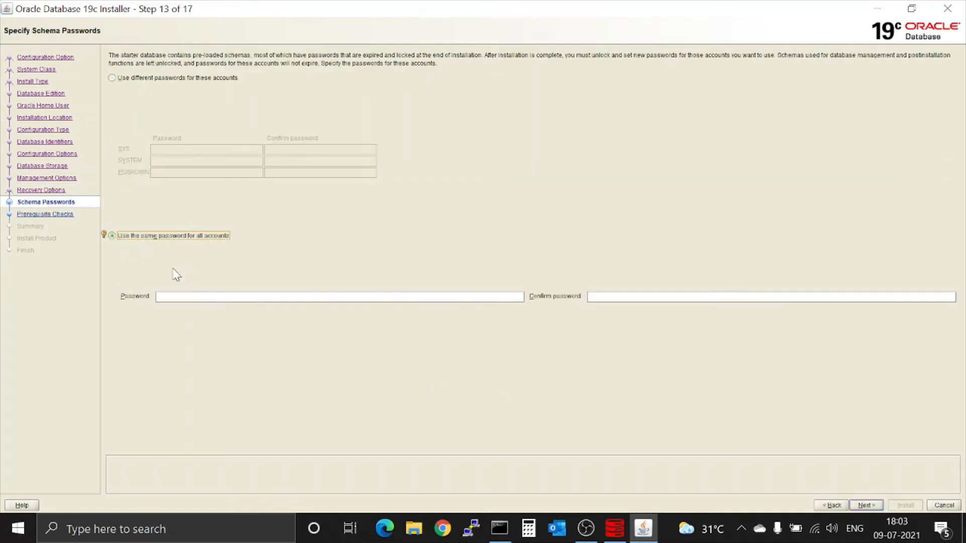
pyautogui.click(189, 297)
pyautogui.click(189, 297)
pyautogui.write('o')
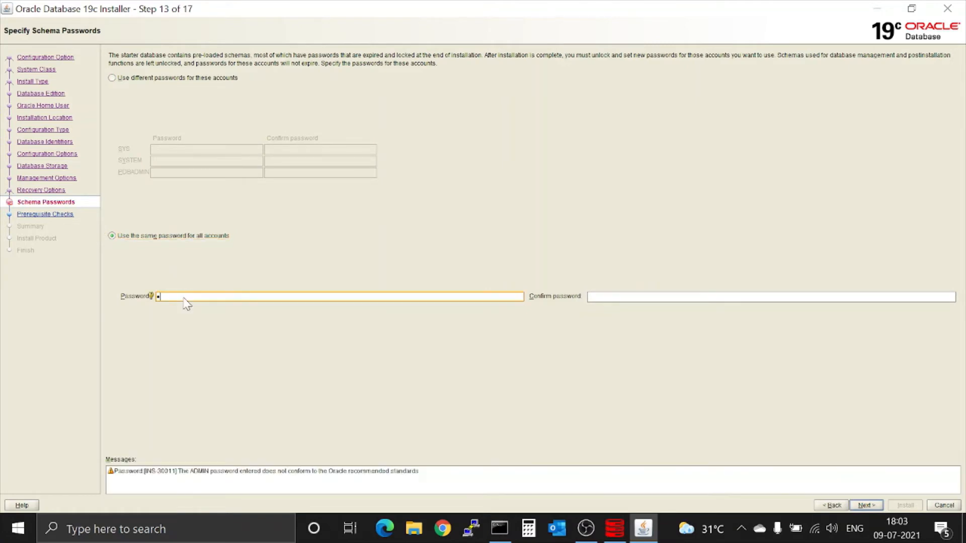
pyautogui.write('racle')
pyautogui.press('Tab')
pyautogui.write('oracle')
pyautogui.click(865, 505)
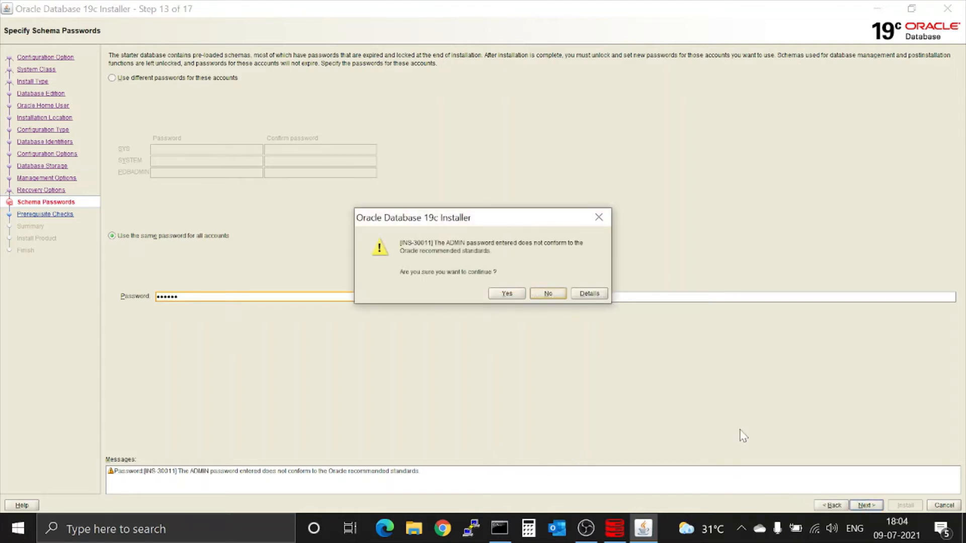
pyautogui.click(506, 294)
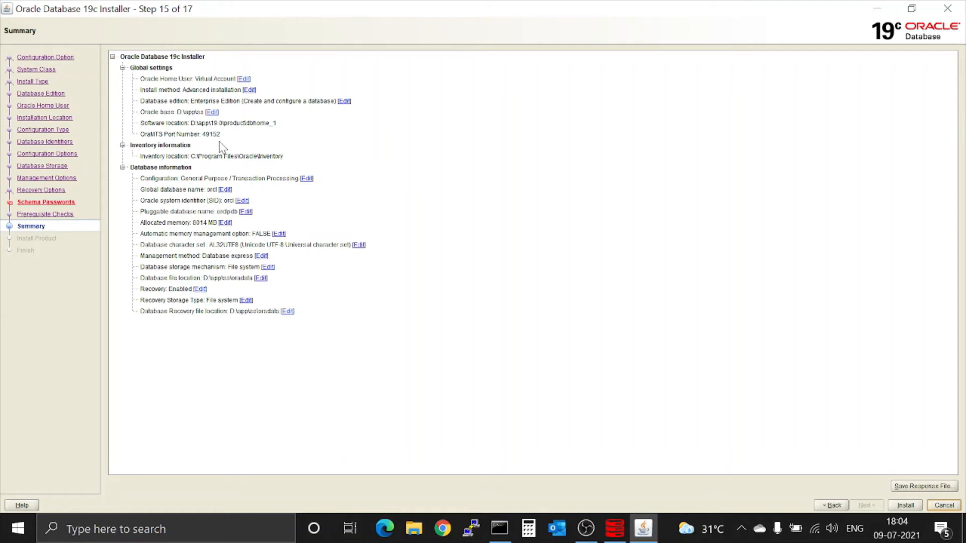
# From the Summary, go back to edit the global database name on Database Identifiers.
pyautogui.click(226, 191)
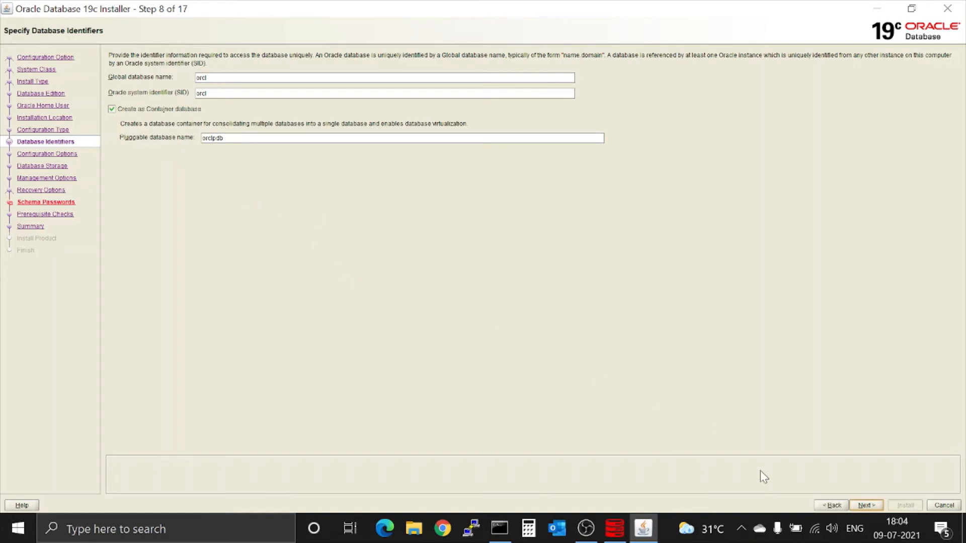
# Step back once, re-advance unchanged to Schema Passwords, and accept the password warning again.
pyautogui.click(833, 505)
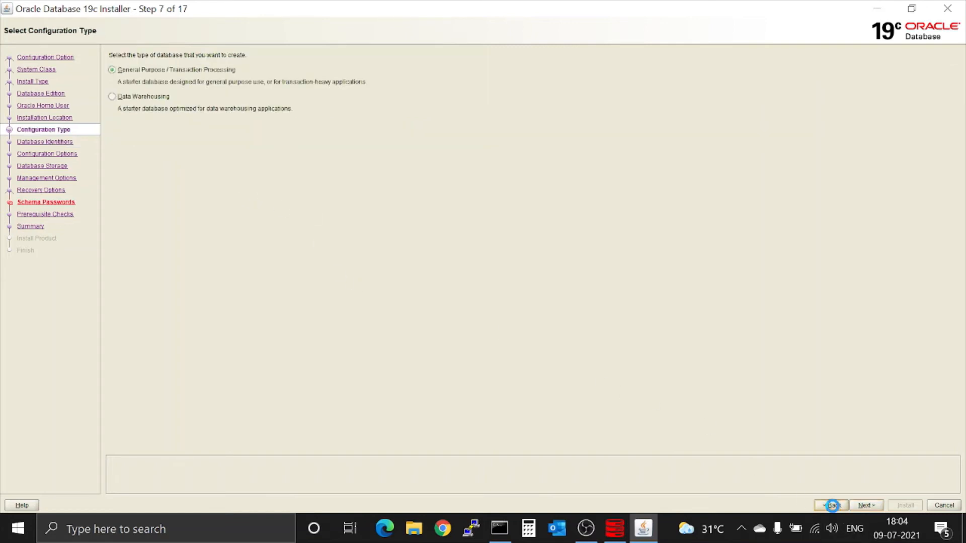
pyautogui.click(863, 505)
pyautogui.click(861, 506)
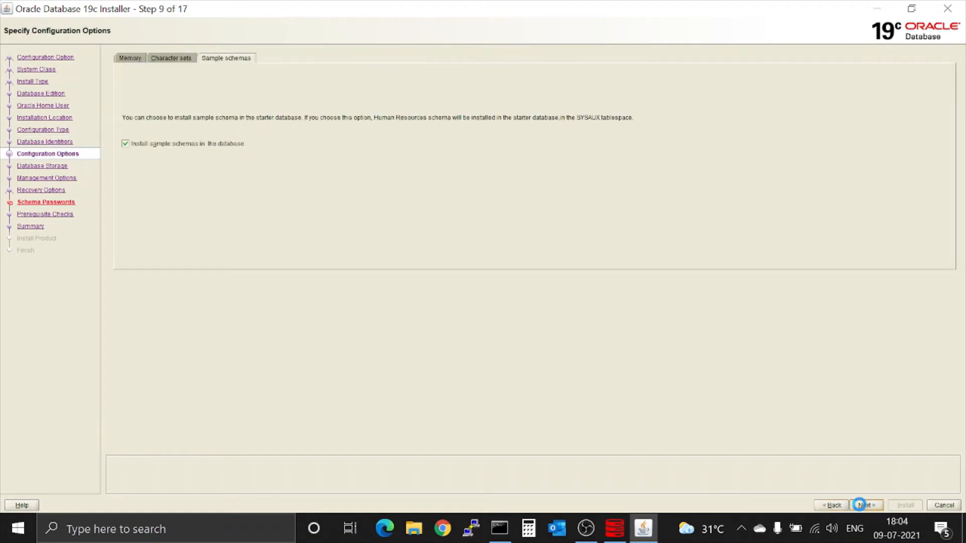
pyautogui.click(860, 506)
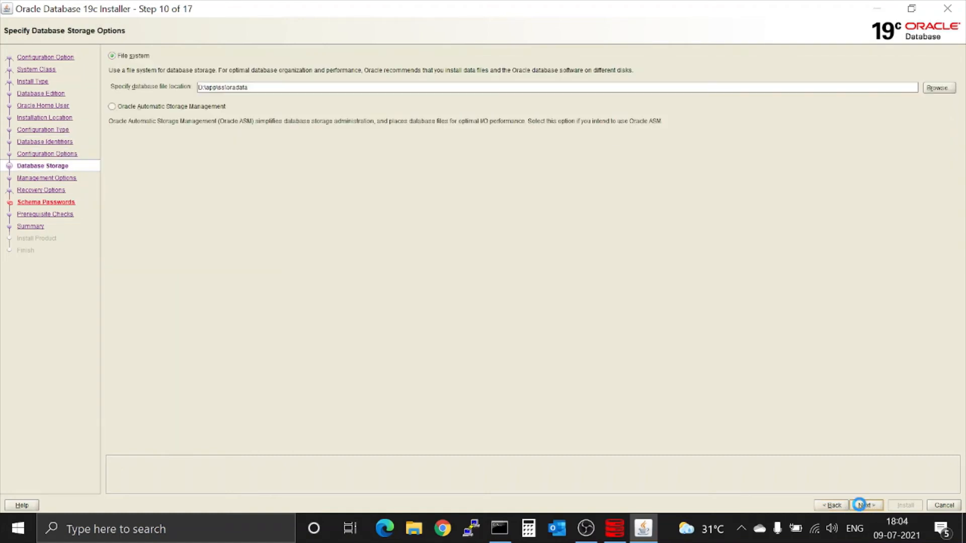
pyautogui.click(860, 505)
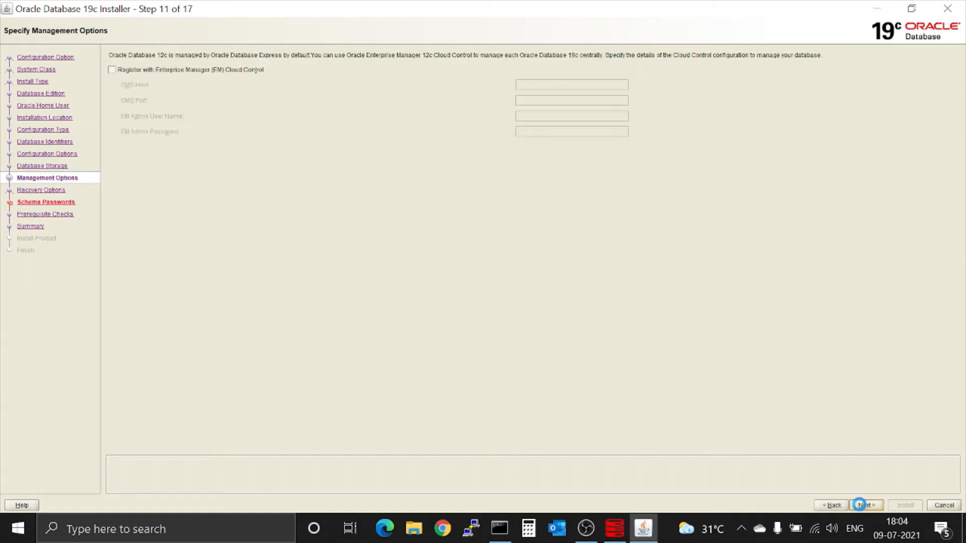
pyautogui.click(860, 506)
pyautogui.click(860, 505)
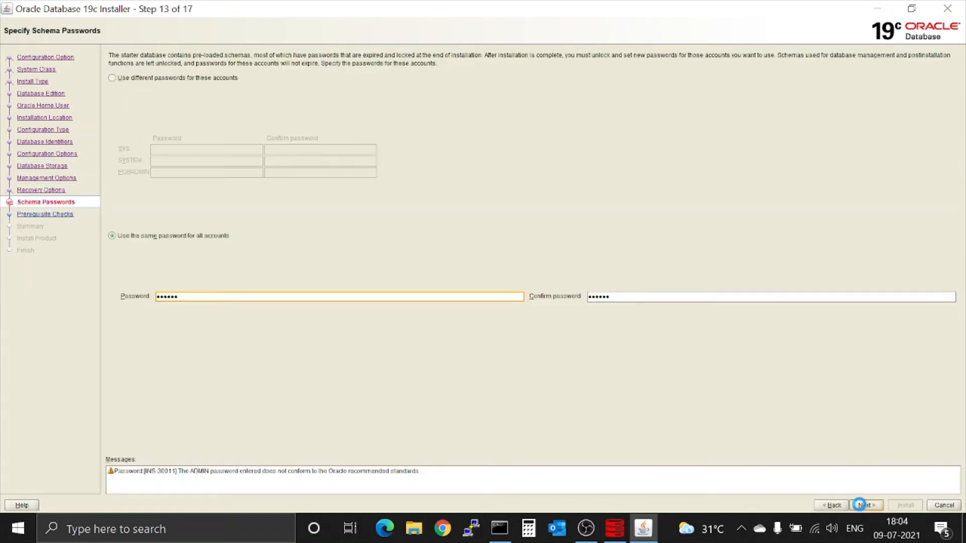
pyautogui.click(860, 505)
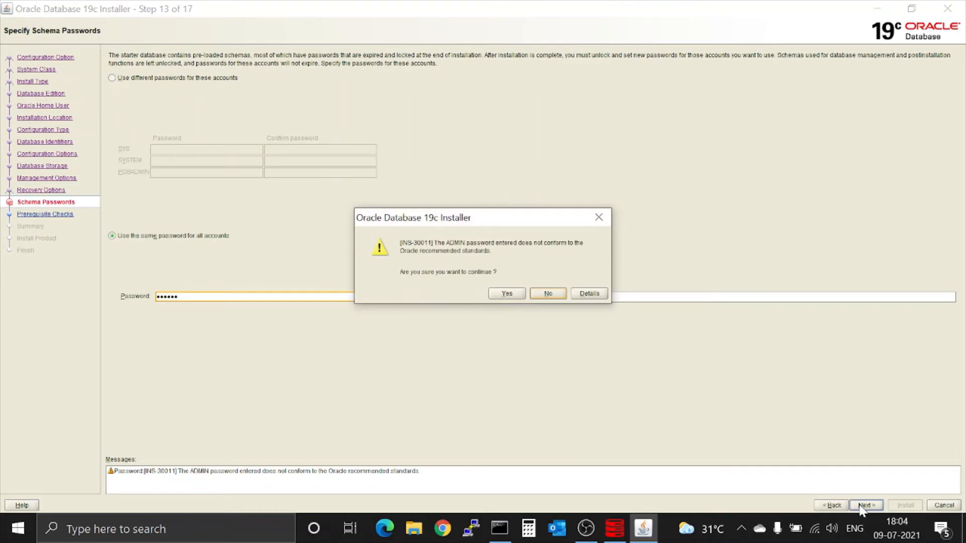
pyautogui.click(508, 295)
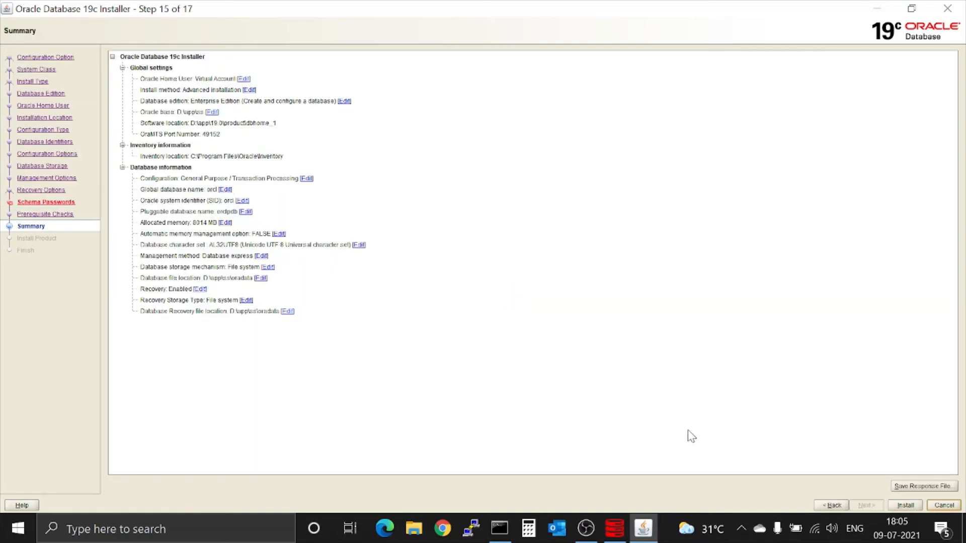
# Start the database installation from the Summary page listing global database orcl.
pyautogui.click(905, 506)
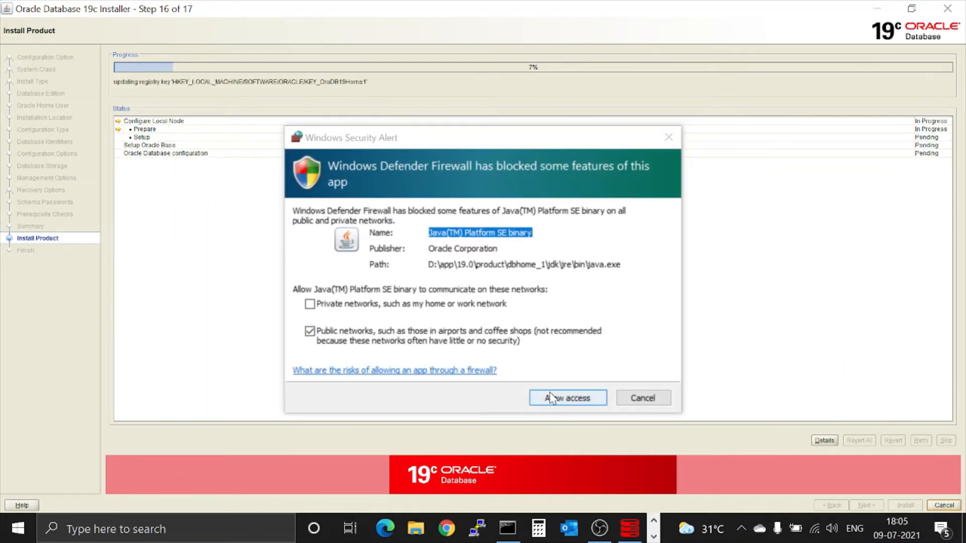
# Allow Java through the Windows firewall so installation can continue.
pyautogui.click(551, 398)
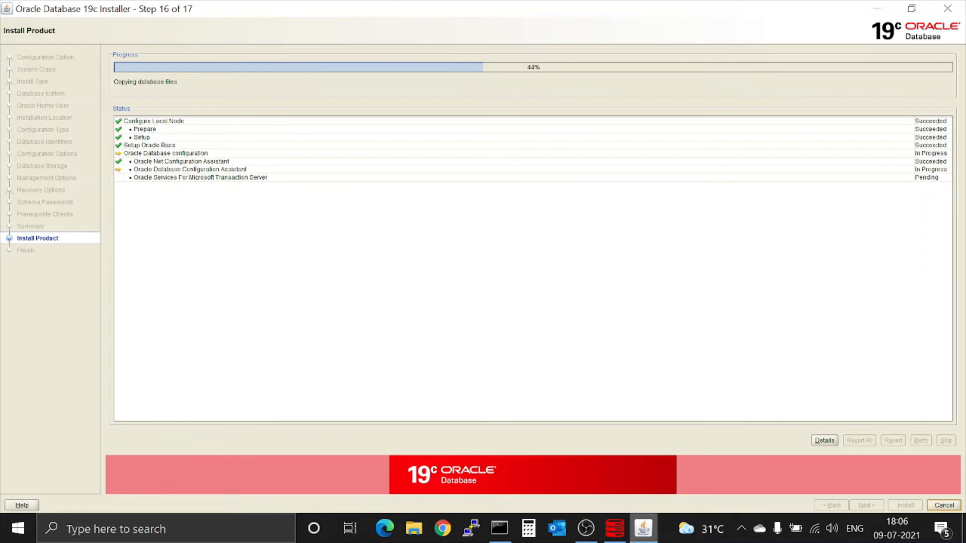
# Peek at the console windows behind the installer from its taskbar icon, then restore it.
pyautogui.moveTo(642, 536)
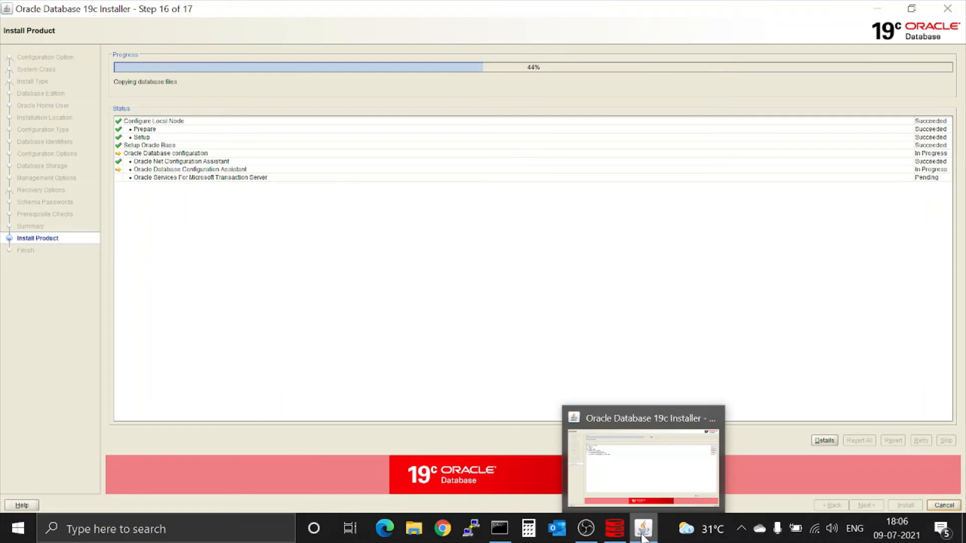
pyautogui.moveTo(613, 534)
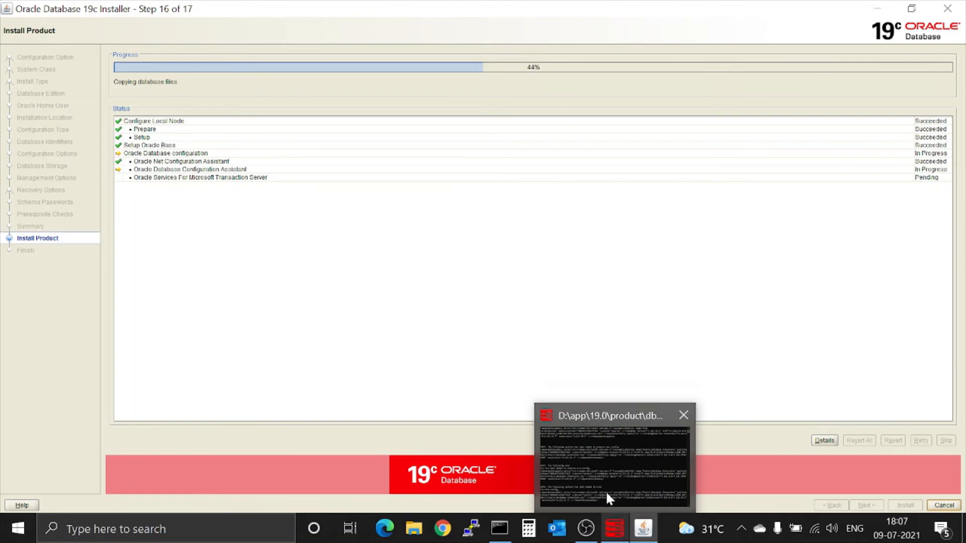
pyautogui.moveTo(606, 490)
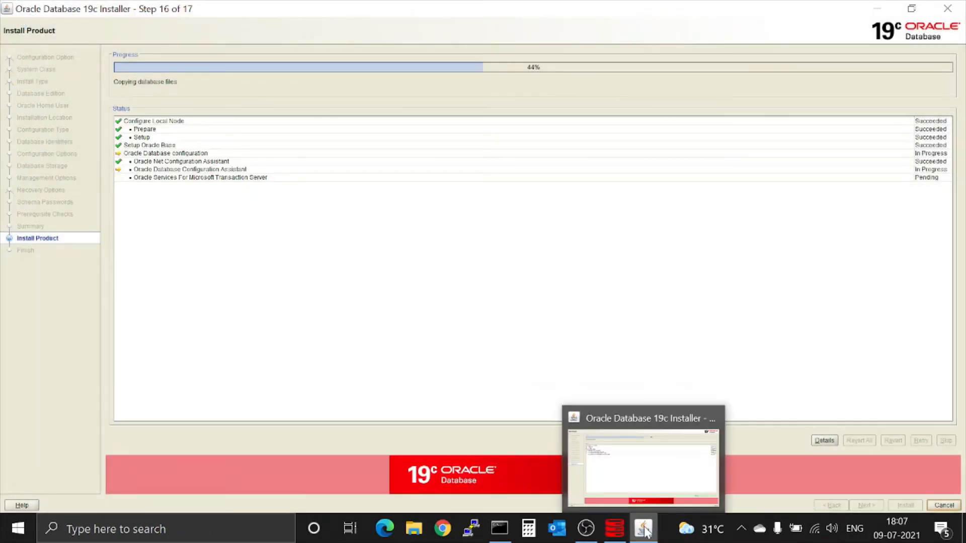
pyautogui.click(645, 529)
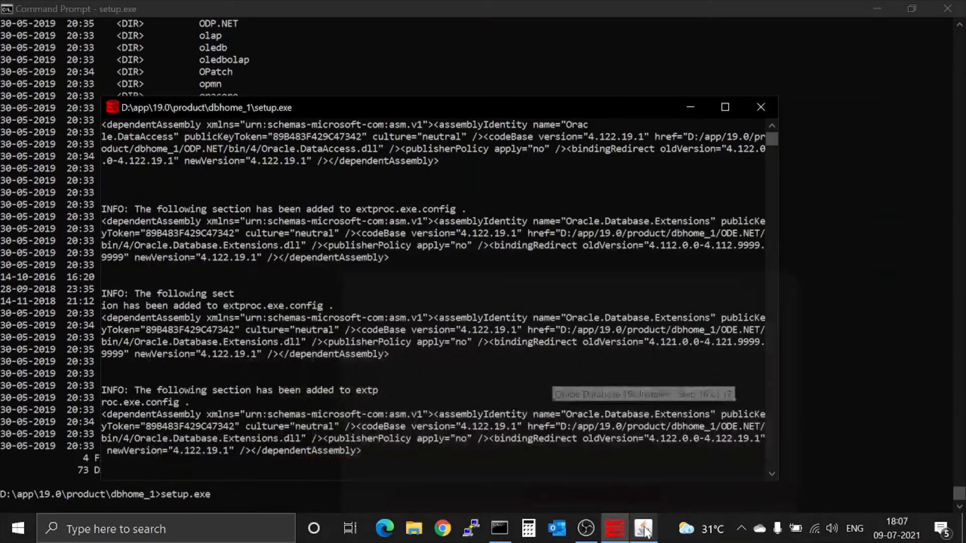
pyautogui.click(645, 528)
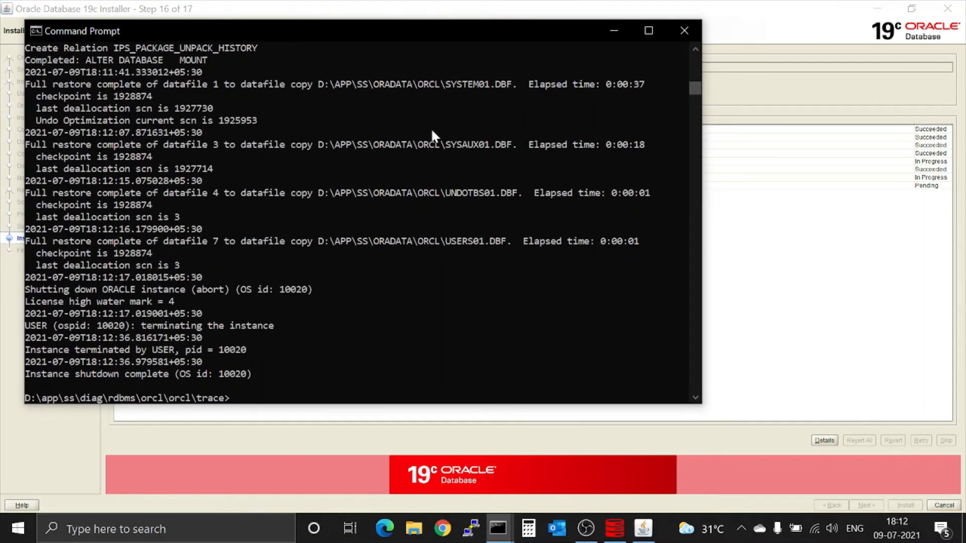
# Check installer progress, then reprint the orcl alert log four times for new entries.
pyautogui.hotkey('alt', 'Tab')
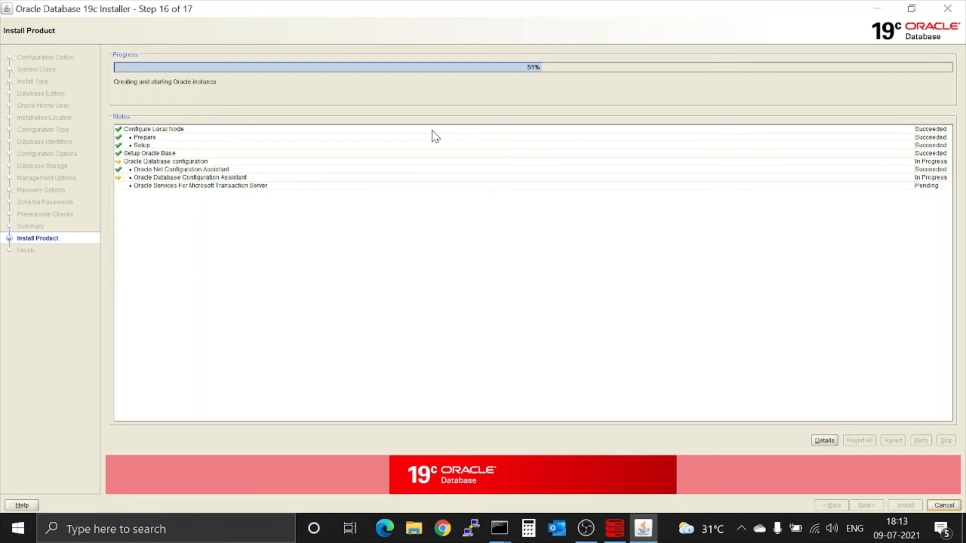
pyautogui.hotkey('alt', 'Tab')
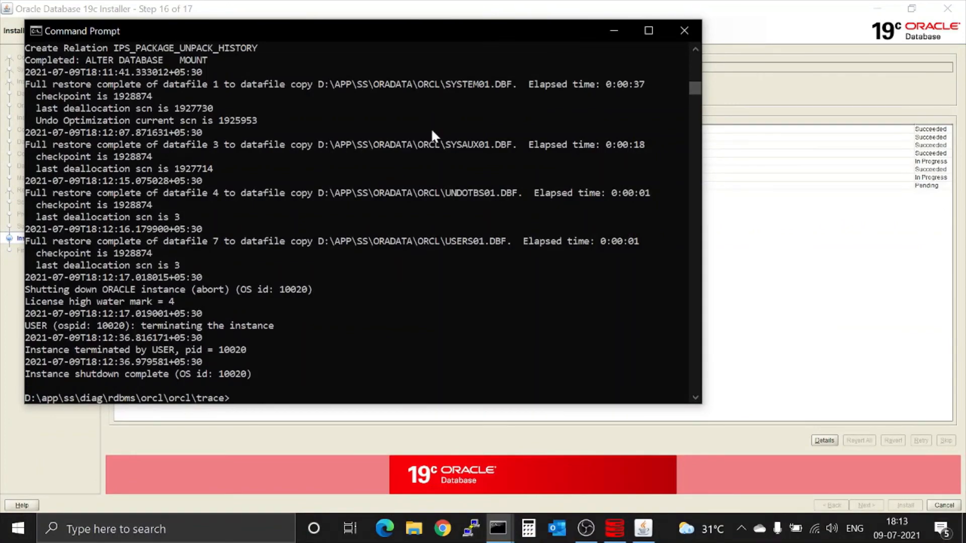
pyautogui.press('Up')
pyautogui.press('Return')
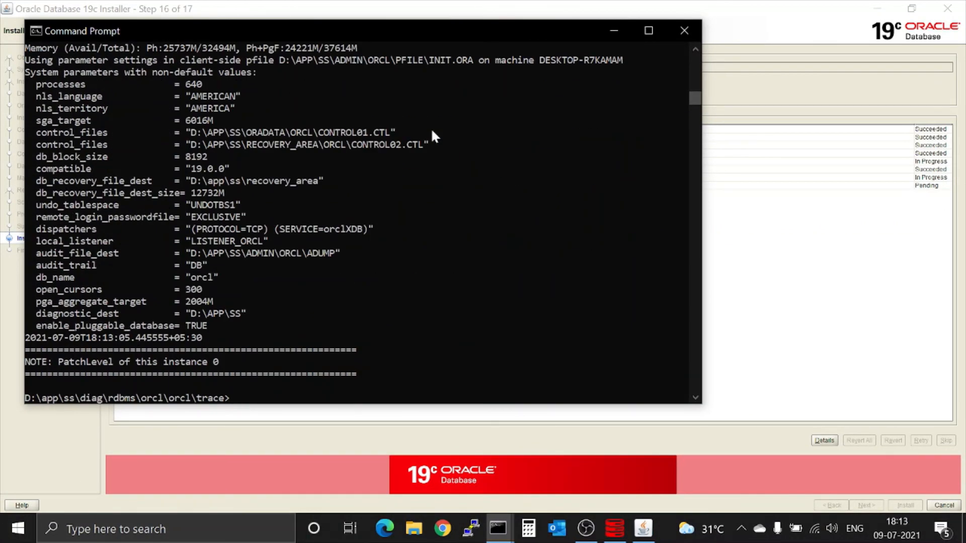
pyautogui.press('Up')
pyautogui.press('Return')
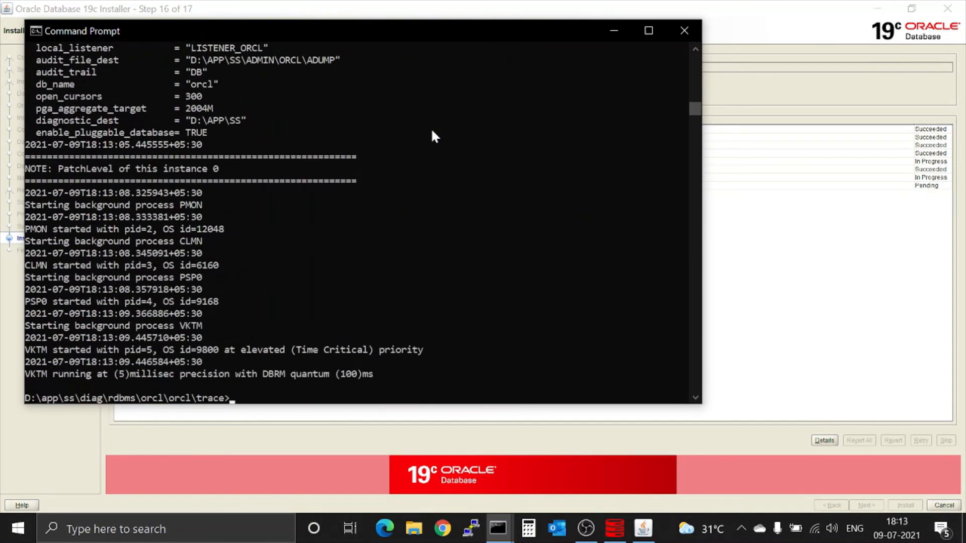
pyautogui.press('Up')
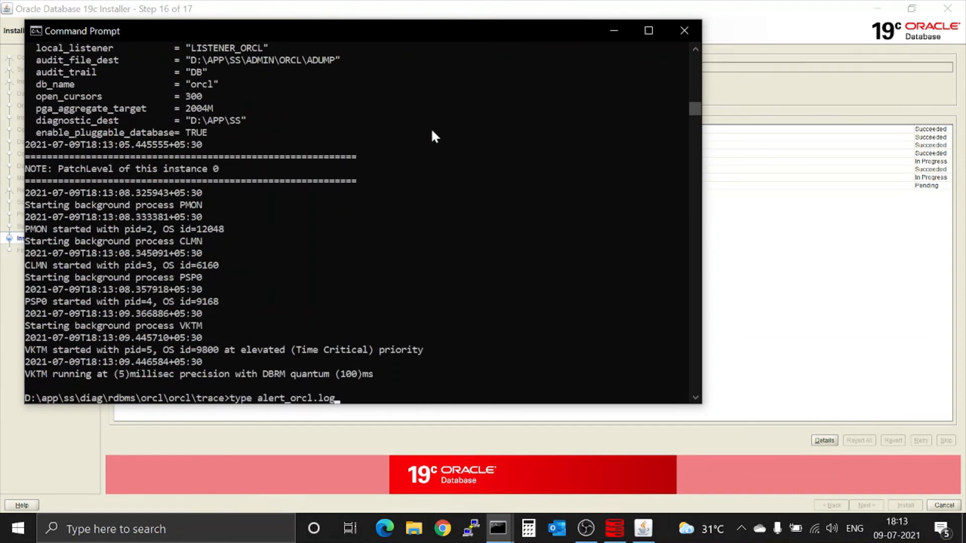
pyautogui.press('Return')
pyautogui.press('Up')
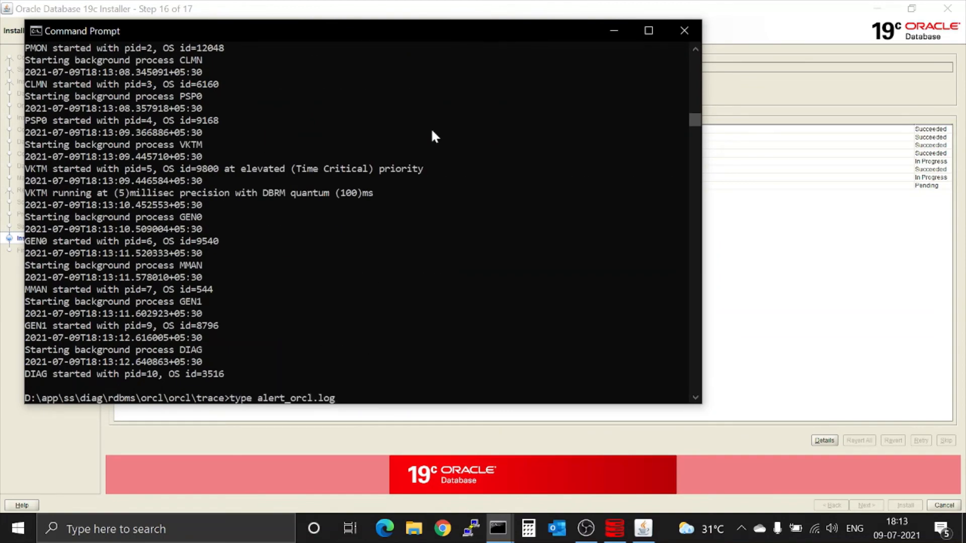
pyautogui.press('Return')
# Check the installer again, then rerun type alert_orcl.log until ORCLPDB shows open read write.
pyautogui.hotkey('alt', 'Tab')
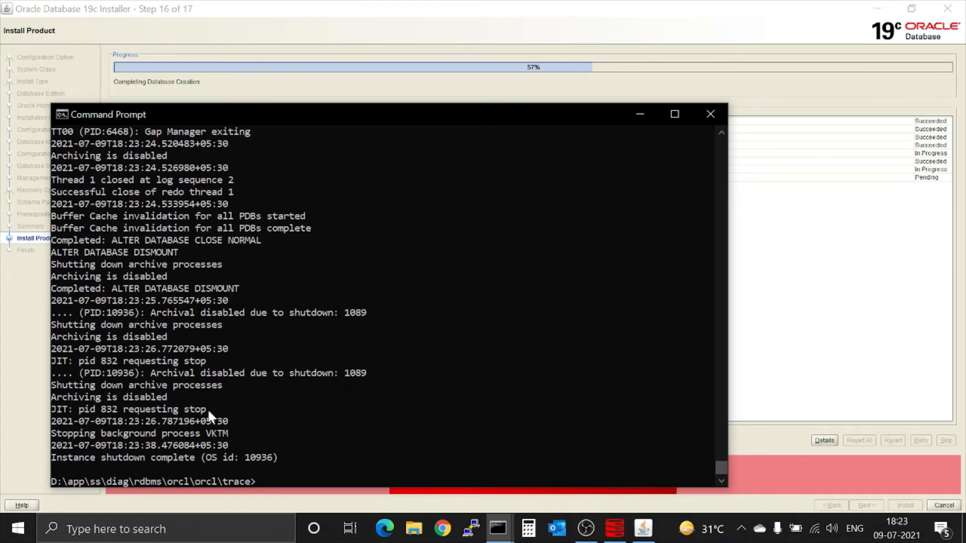
pyautogui.write('type alert_orcl.log')
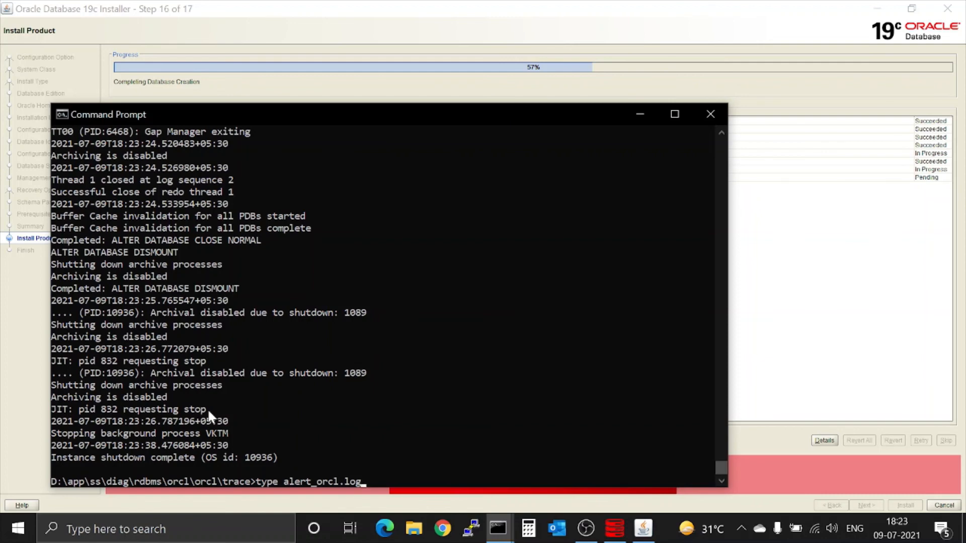
pyautogui.press('Return')
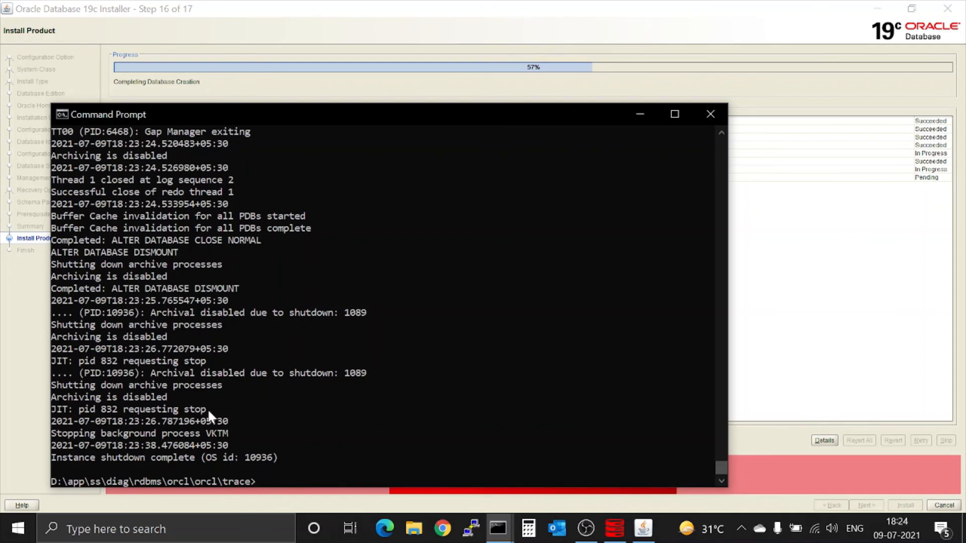
pyautogui.press('Up')
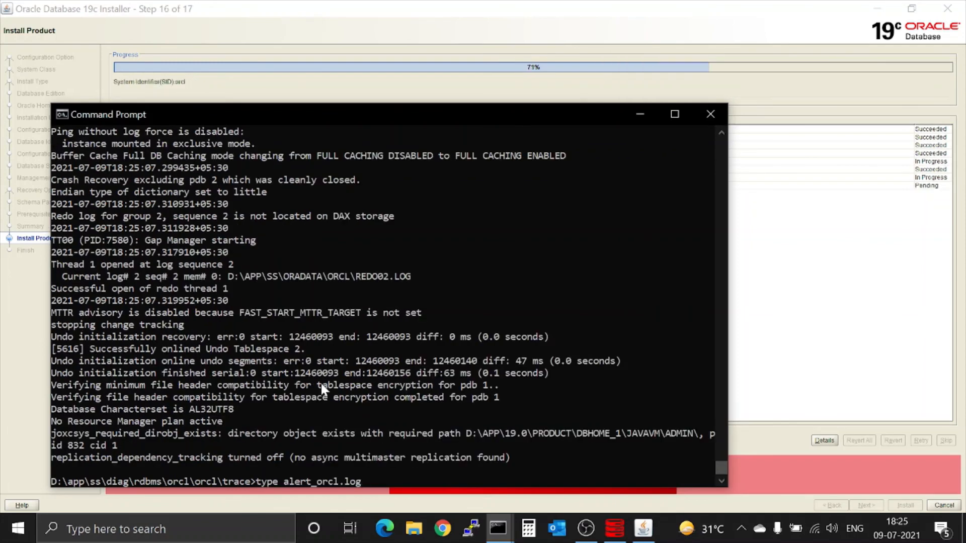
pyautogui.press('Return')
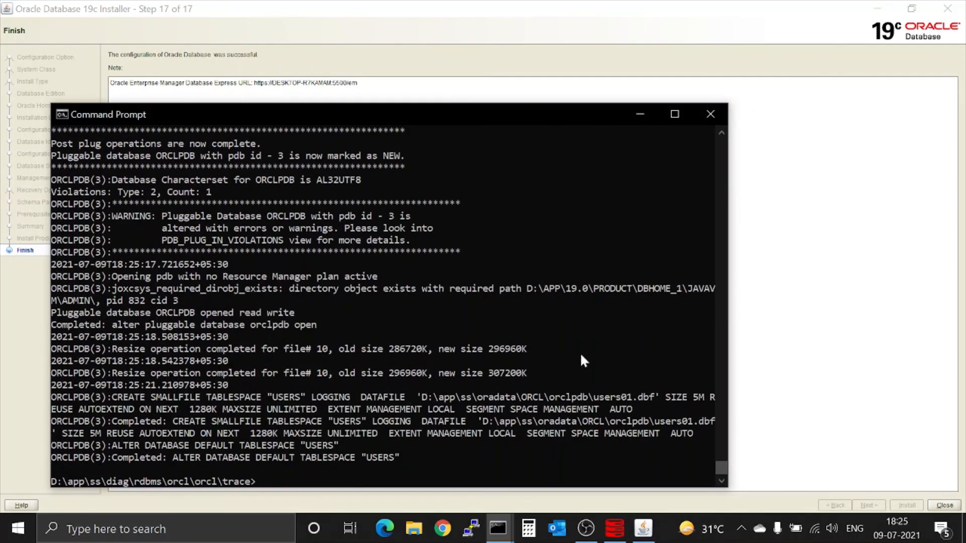
# Close the finished installer from its Finish page and return to the alert-log console.
pyautogui.click(640, 114)
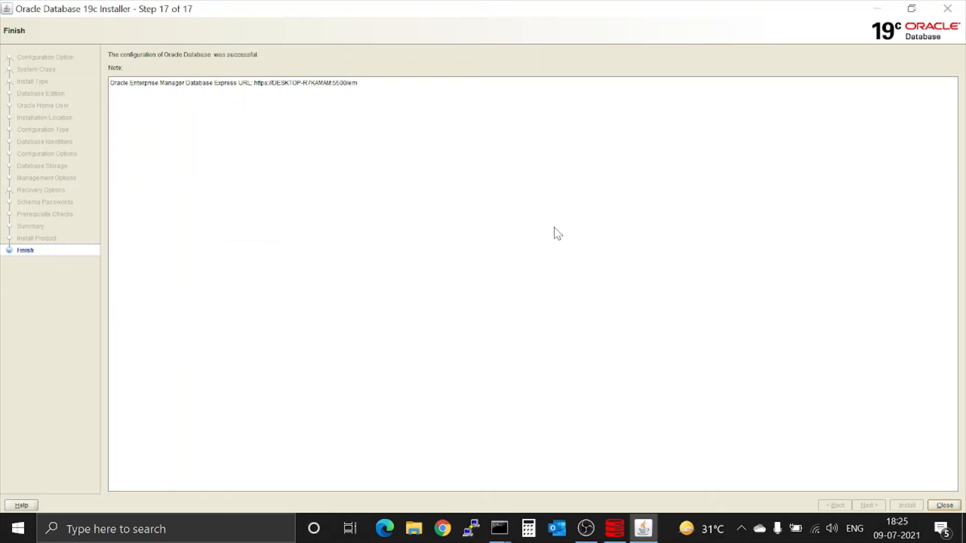
pyautogui.click(942, 504)
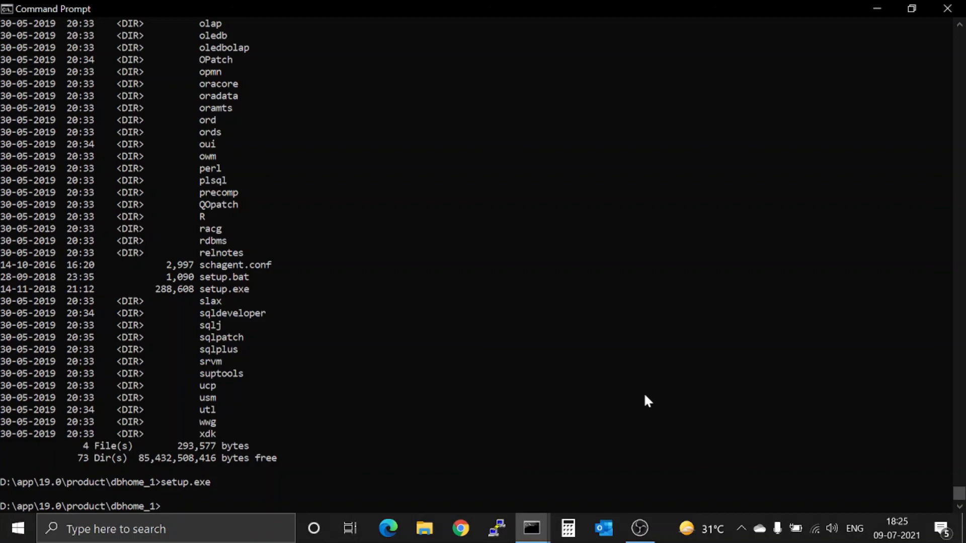
pyautogui.hotkey('alt', 'Tab')
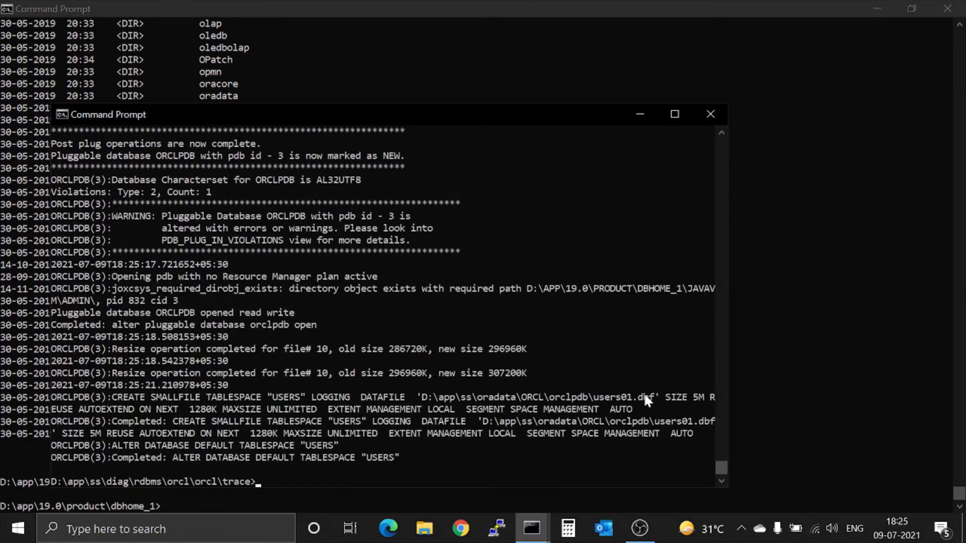
# Maximize the console and begin entering the sqlplus / as sysdba login command.
pyautogui.click(675, 114)
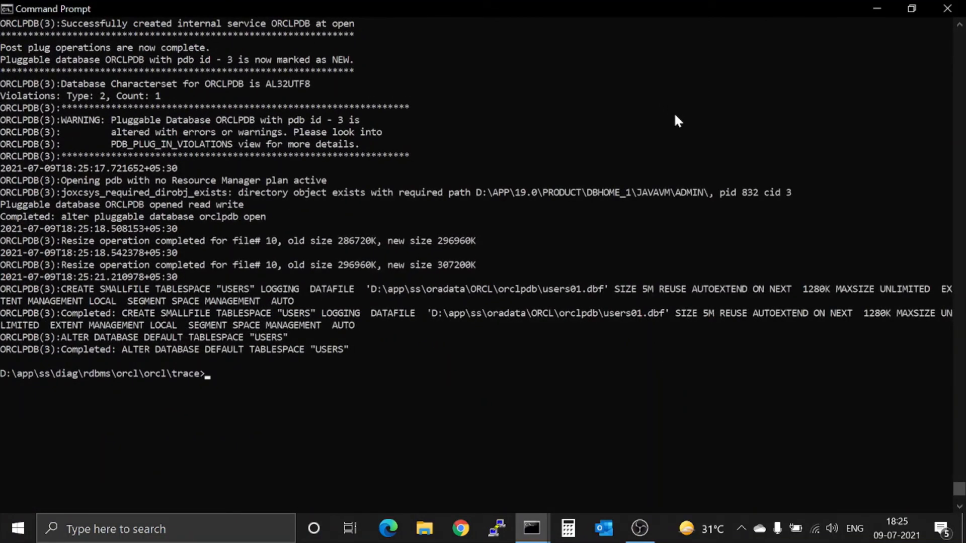
pyautogui.press('Return')
pyautogui.press('Return')
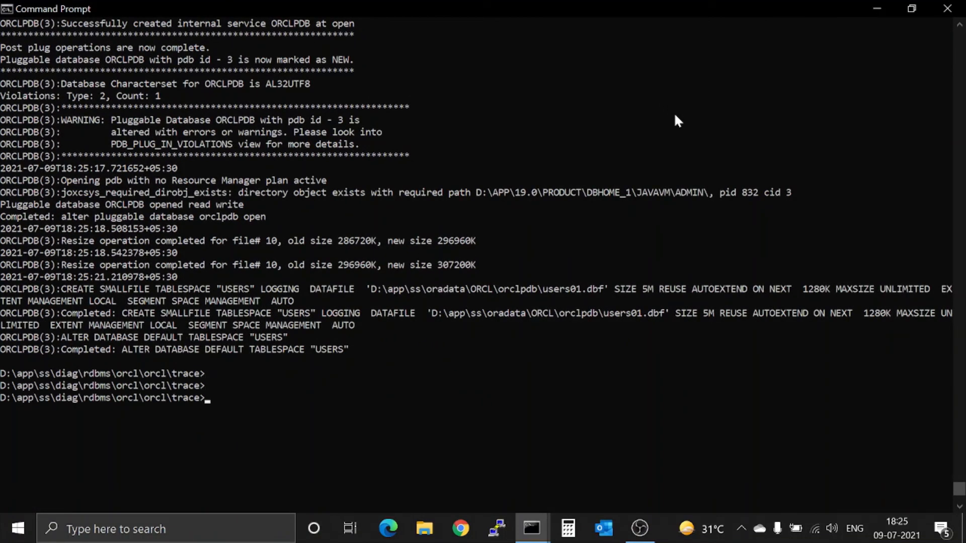
pyautogui.write('sqlplus / as sysda')
# Log into SQL*Plus as sysdba and run select name,open_mode from v$database; showing ORCL READ WRITE.
pyautogui.write('ba')
pyautogui.press('Return')
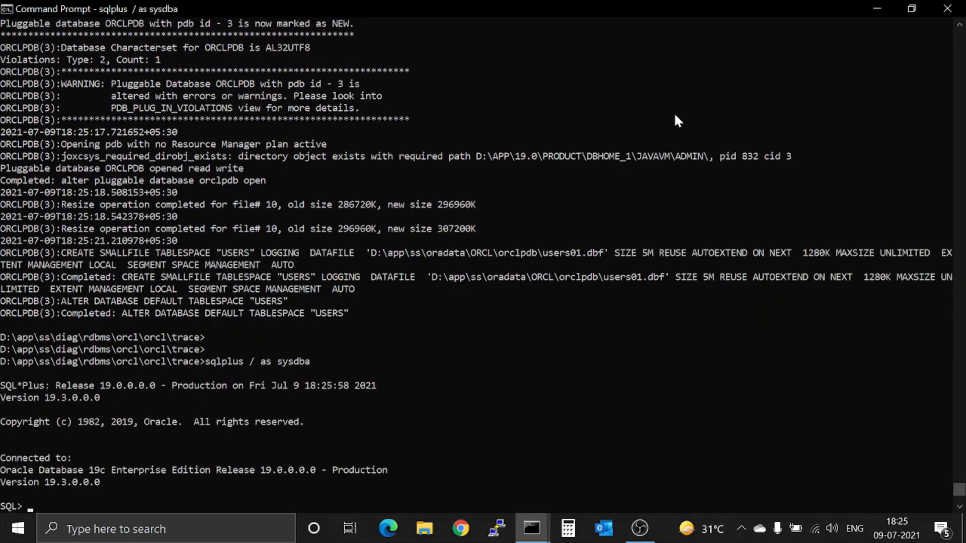
pyautogui.press('Return')
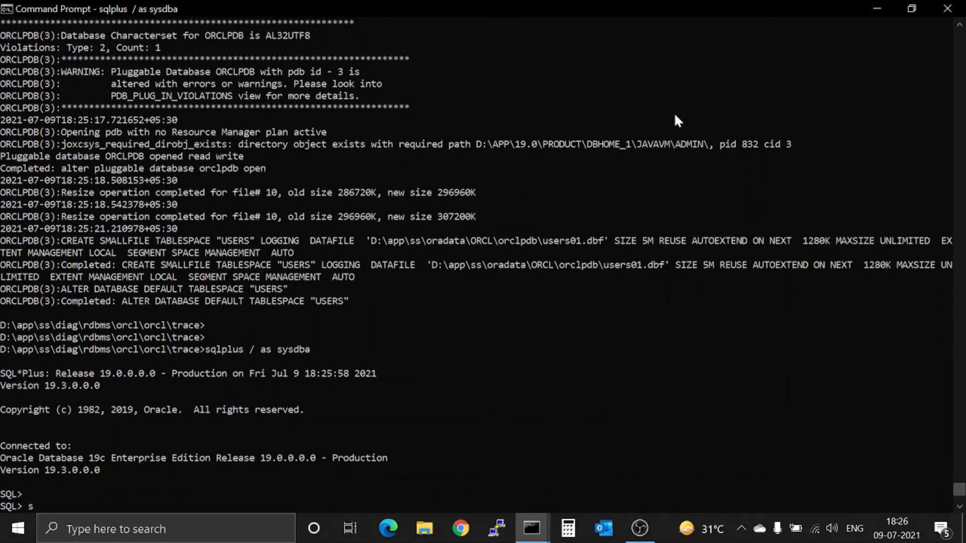
pyautogui.write('select name,open_mode ')
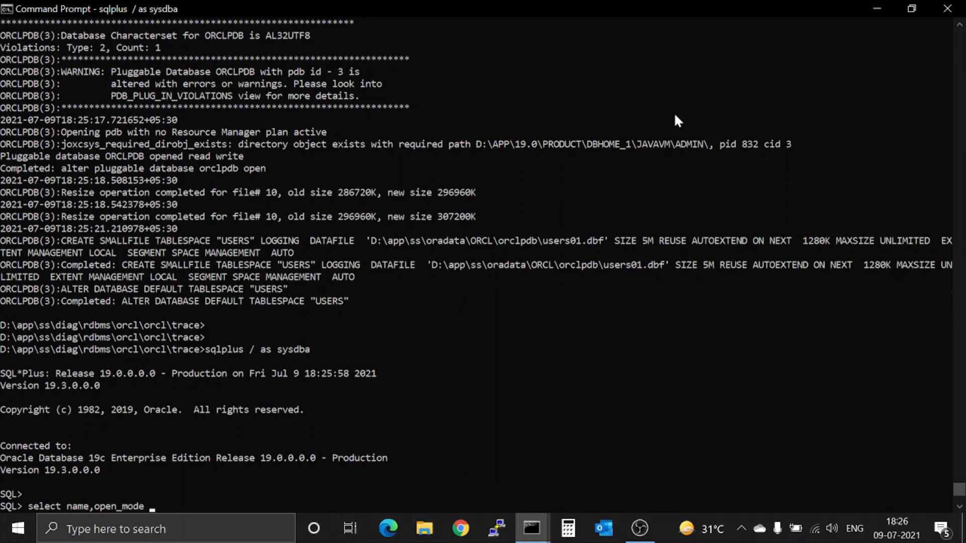
pyautogui.write('from v$database;')
pyautogui.press('Return')
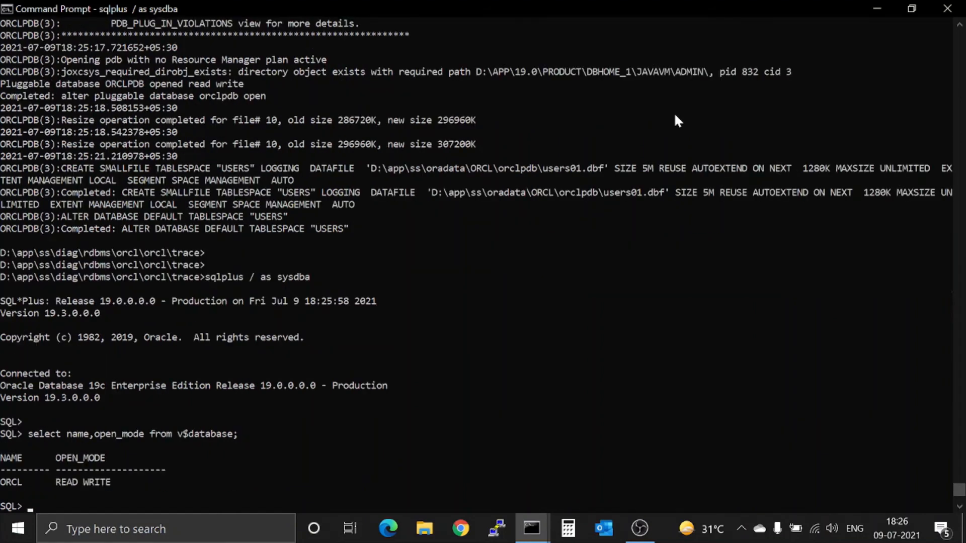